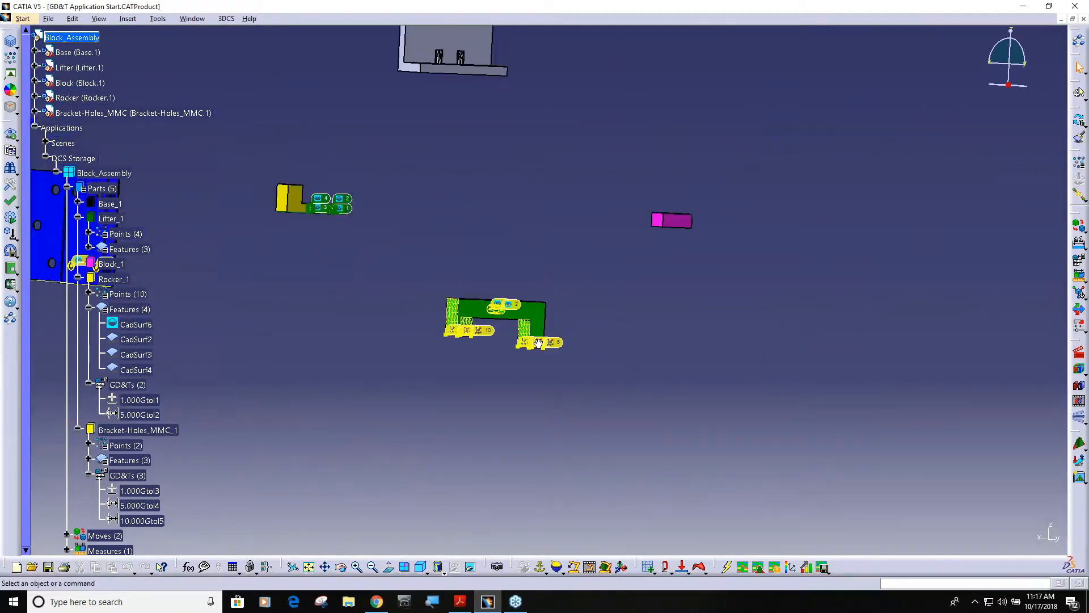
Step: Open the GD&T list for the green rocker part
middle_click_drag(460, 350, 762, 336)
scroll(601, 333, "down", 1)
middle_click_drag(693, 375, 706, 359)
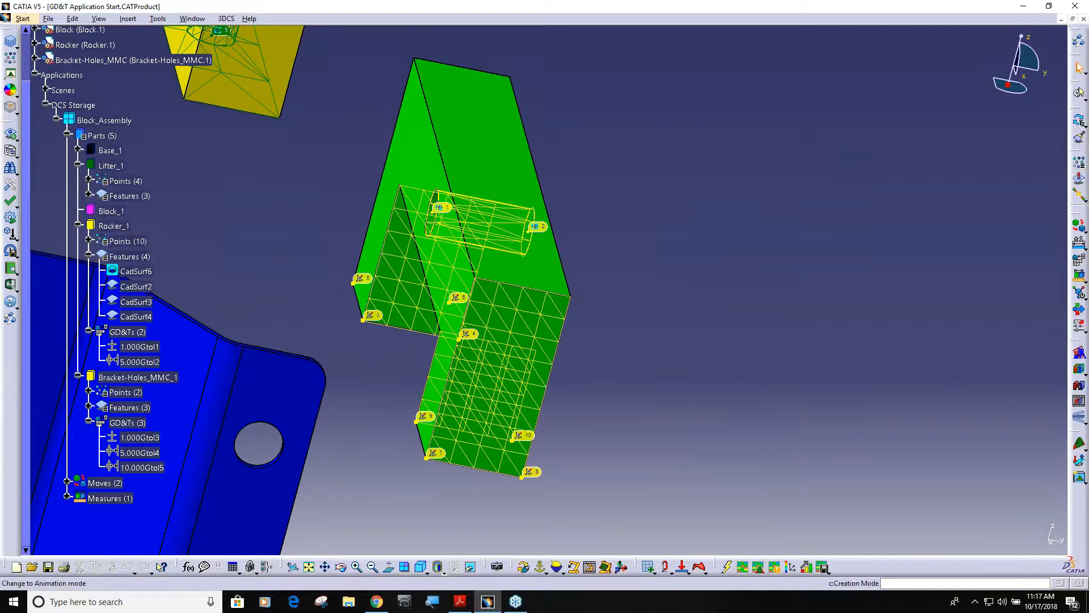
left_click(1079, 260)
left_click(540, 257)
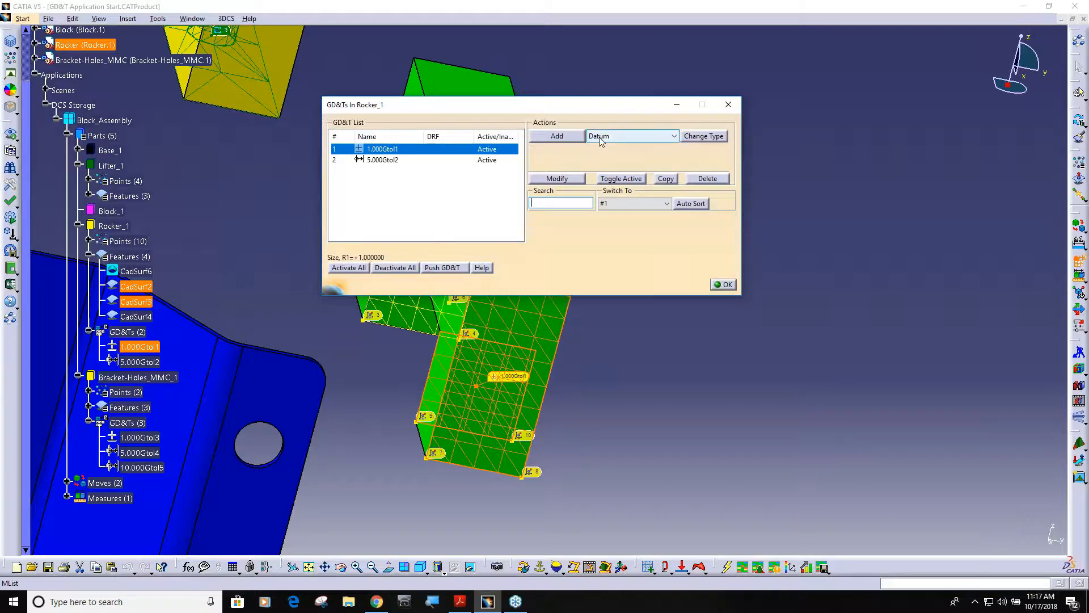
Step: Add a datum named A to Rocker_1, using the rocker's large U-shaped side face as its feature
left_click(557, 136)
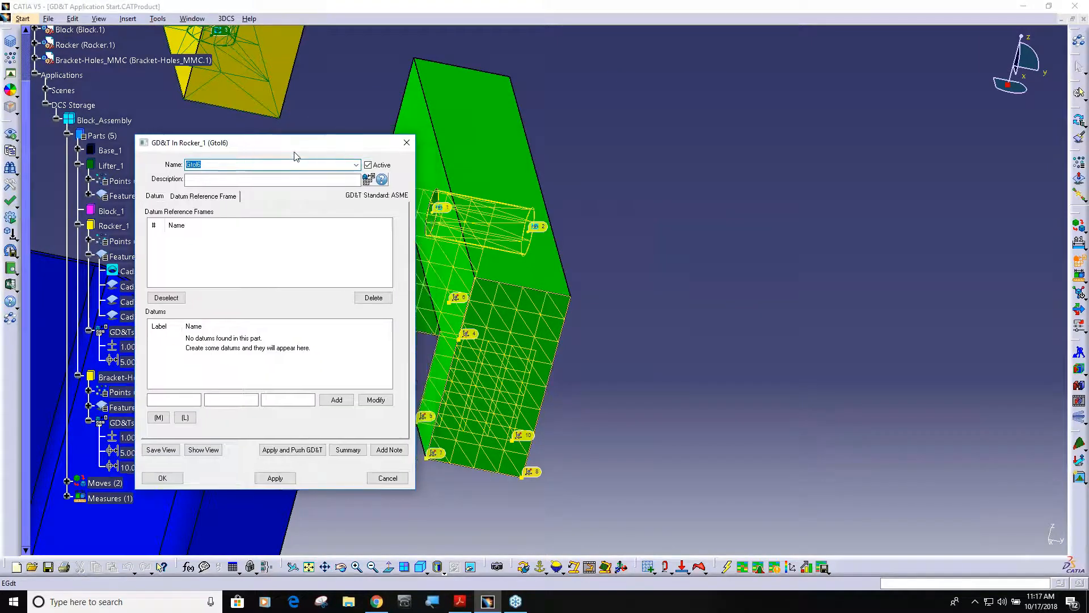
left_click_drag(295, 148, 231, 160)
left_click_drag(131, 176, 114, 178)
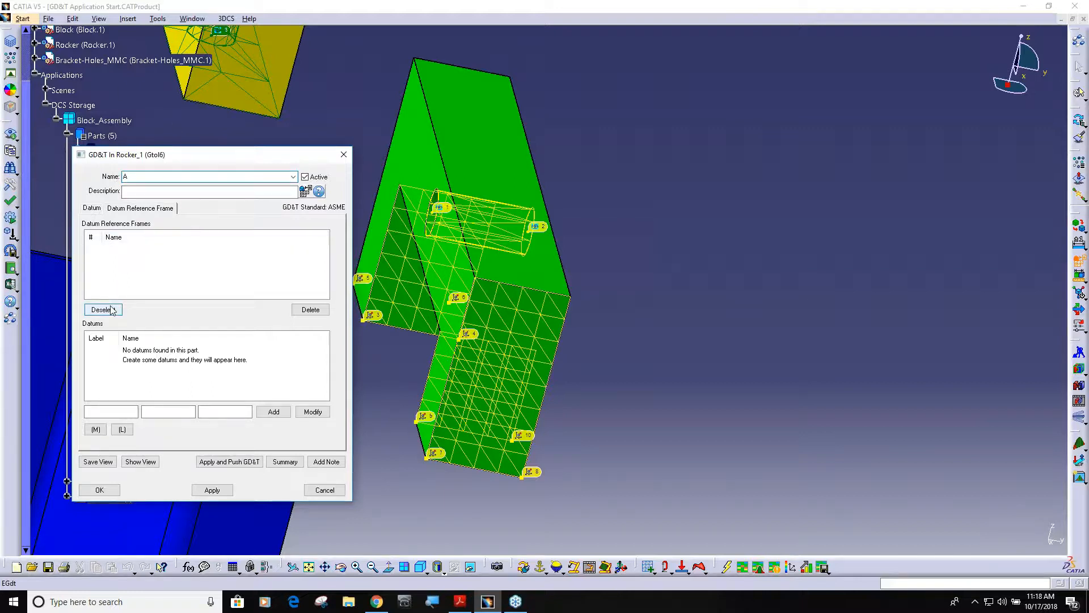
left_click(90, 208)
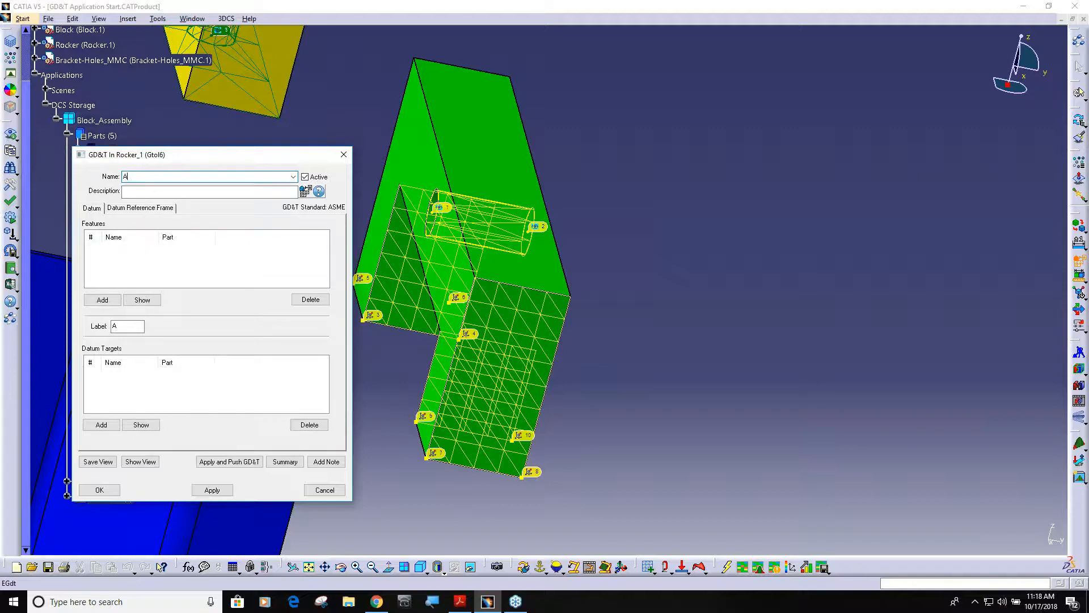
left_click(102, 299)
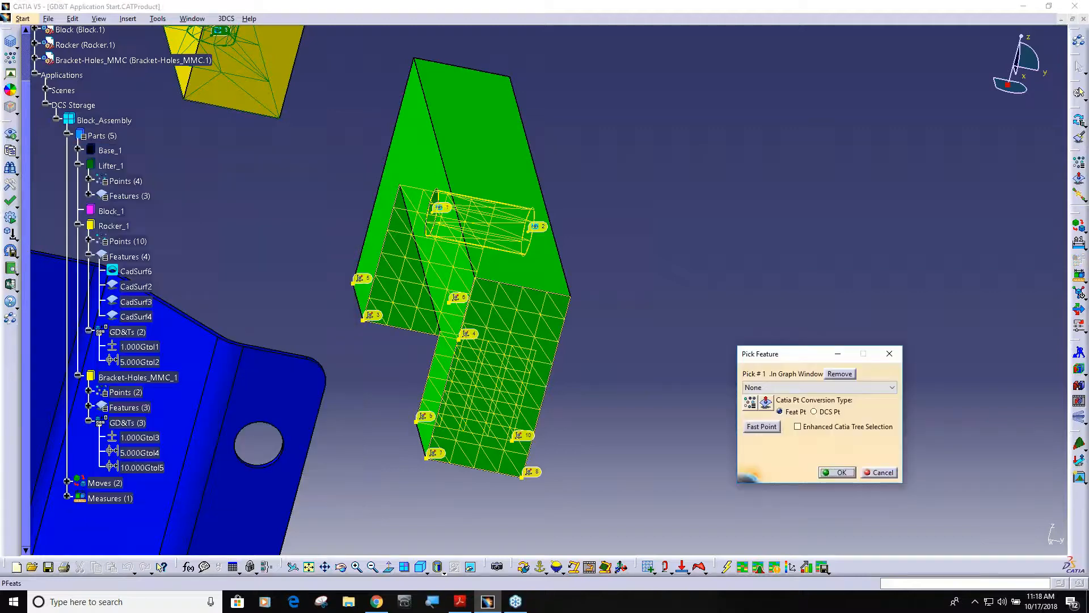
left_click(425, 173)
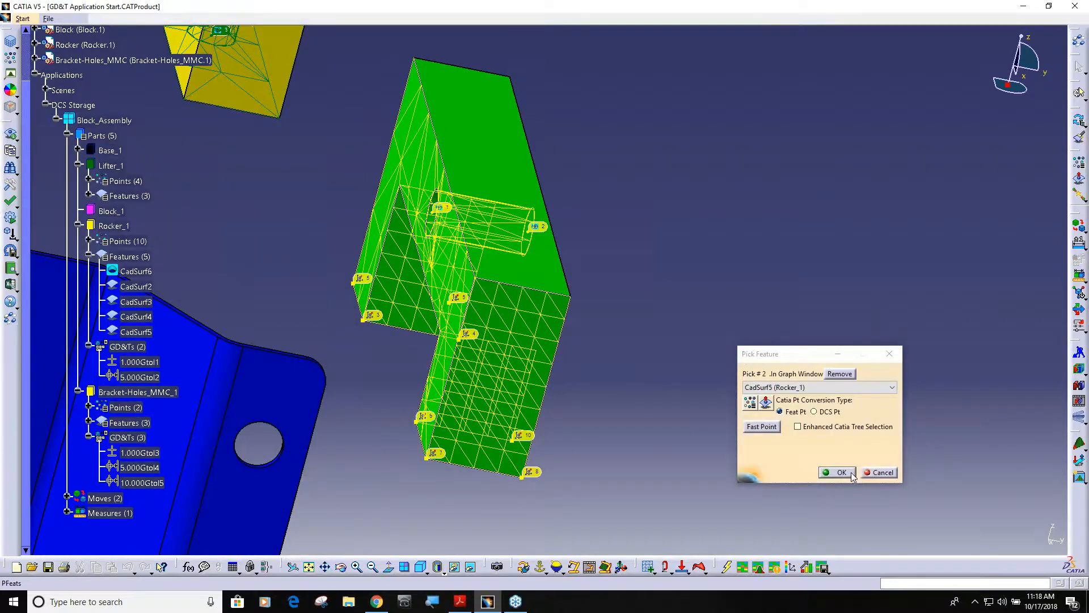
left_click(838, 472)
left_click(99, 490)
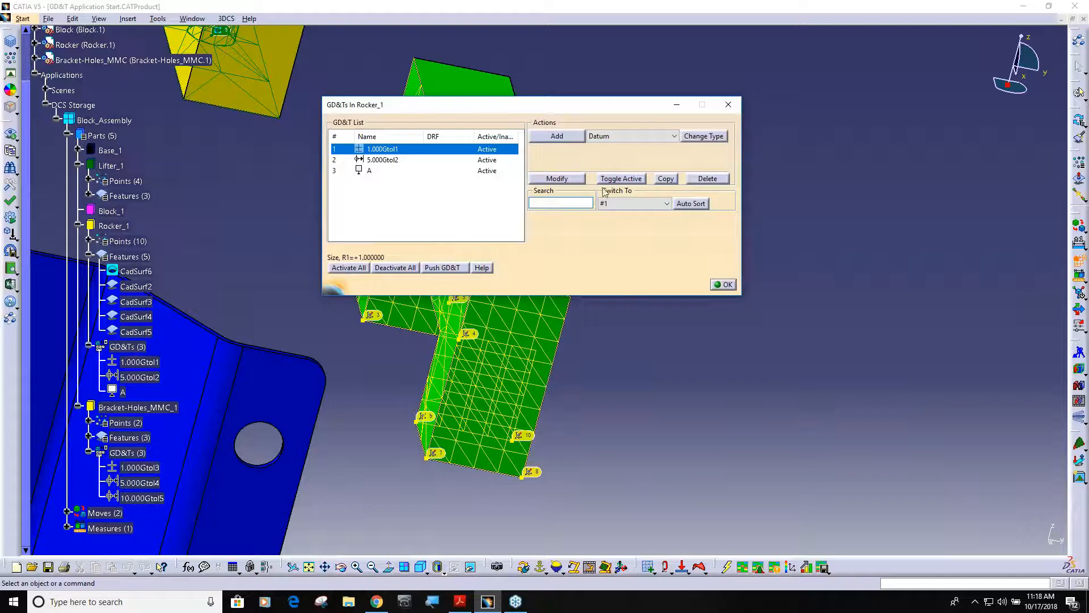
Step: Add a datum named B to Rocker_1, using the rocker's long top face as its feature
left_click(557, 137)
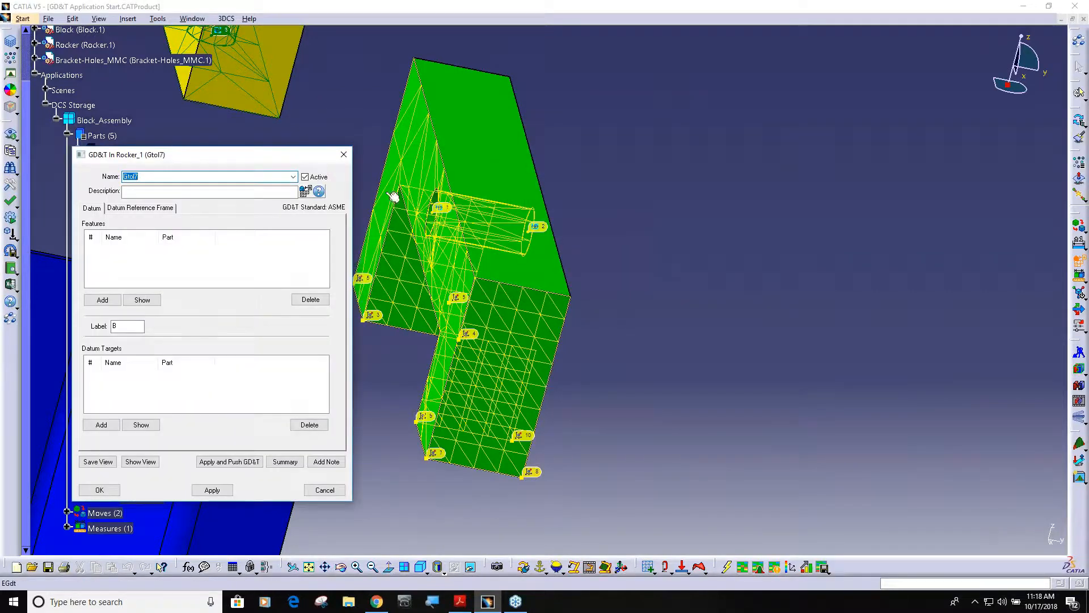
type("B")
left_click(103, 300)
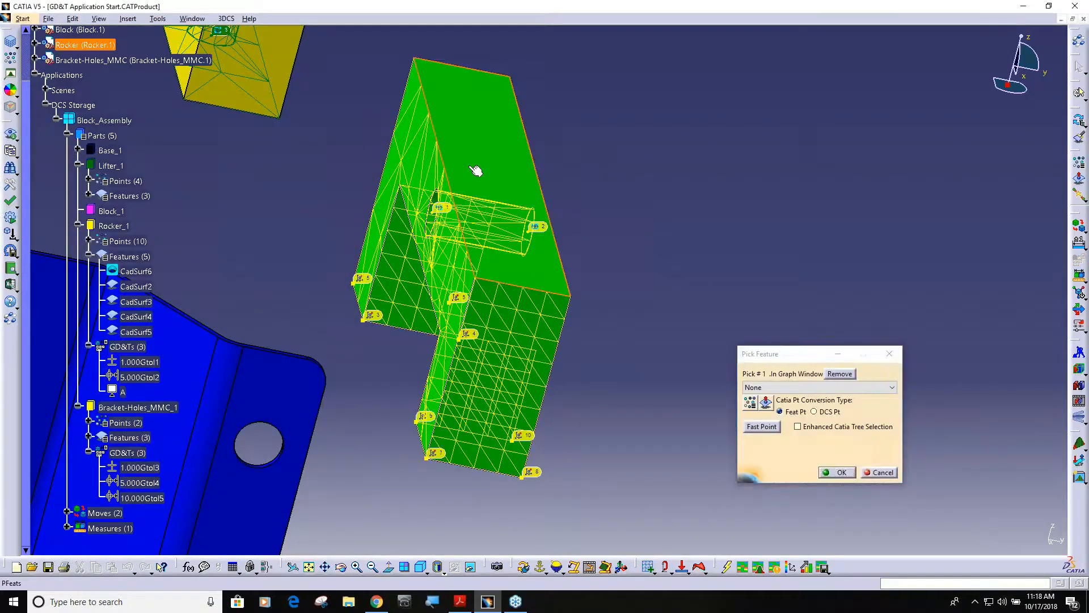
left_click(844, 475)
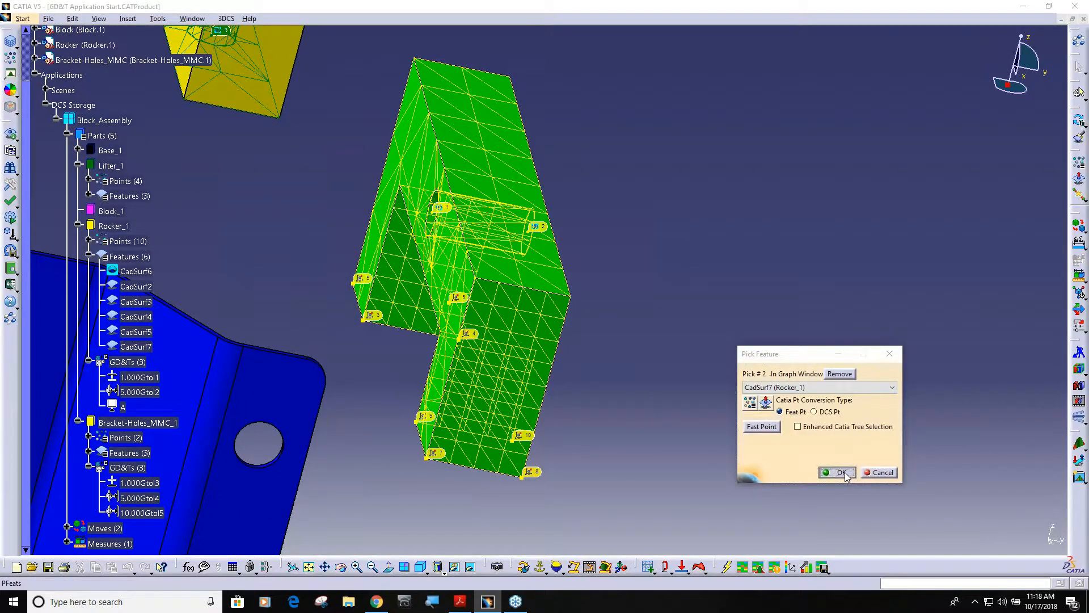
left_click(99, 489)
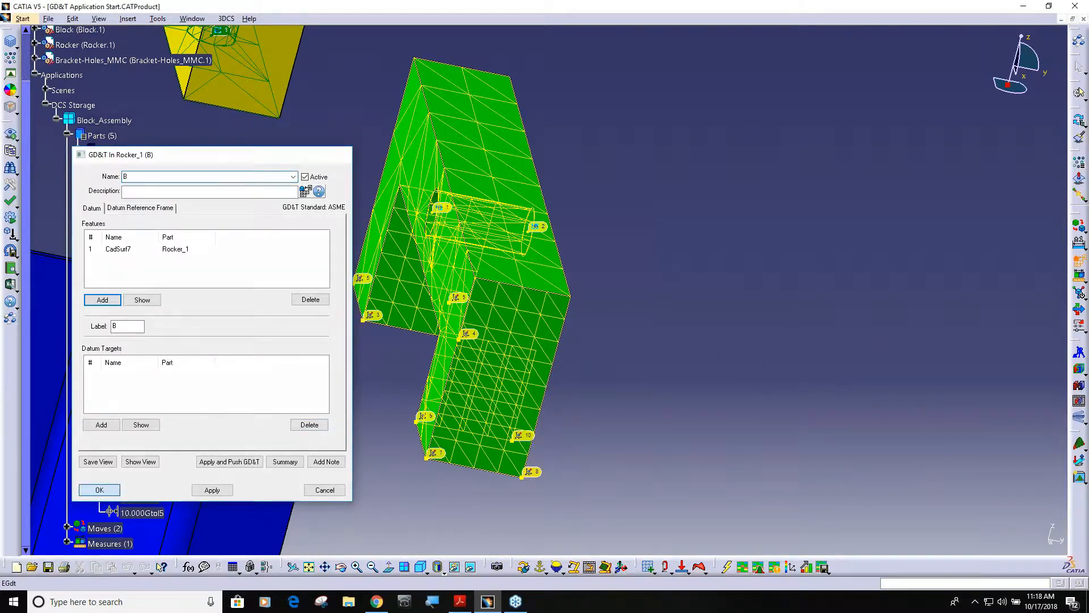
Step: Add a datum named C to Rocker_1, using the outer end face of the rocker's leg as its feature
left_click(556, 137)
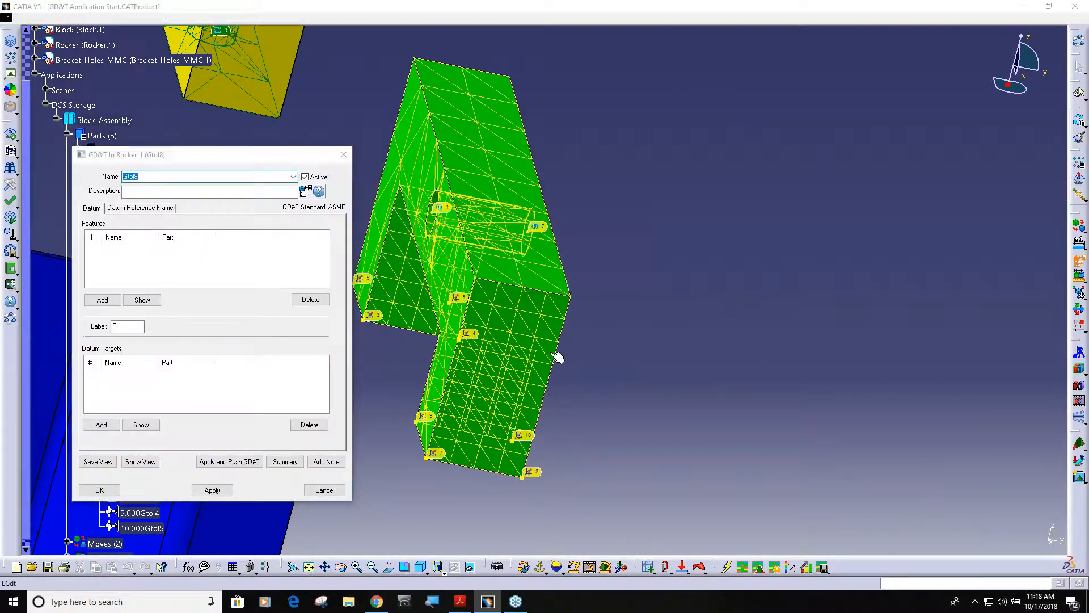
middle_click_drag(237, 245, 934, 354)
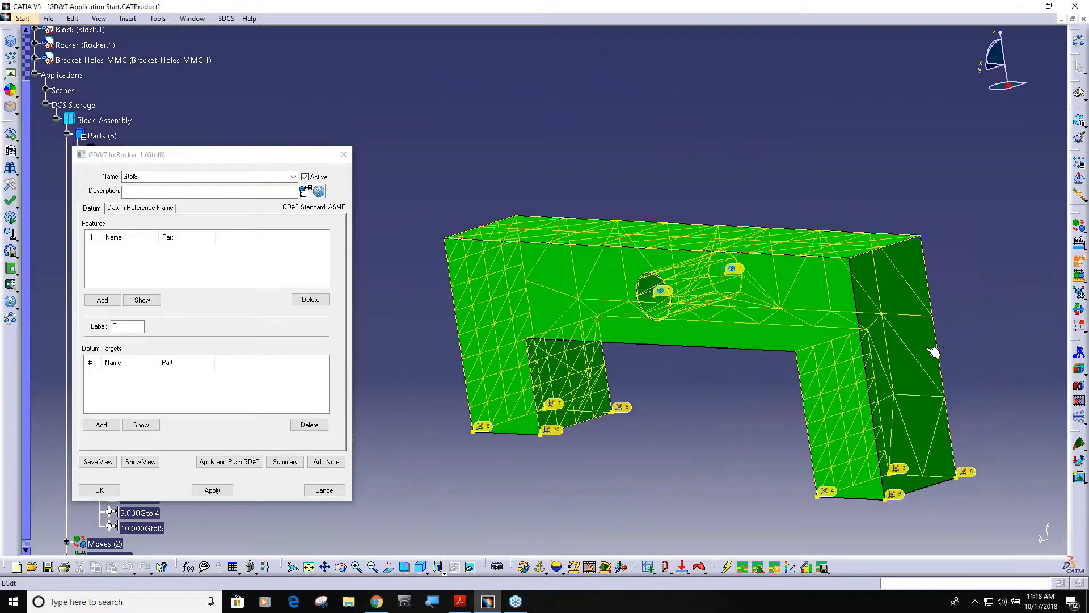
double_click(132, 177)
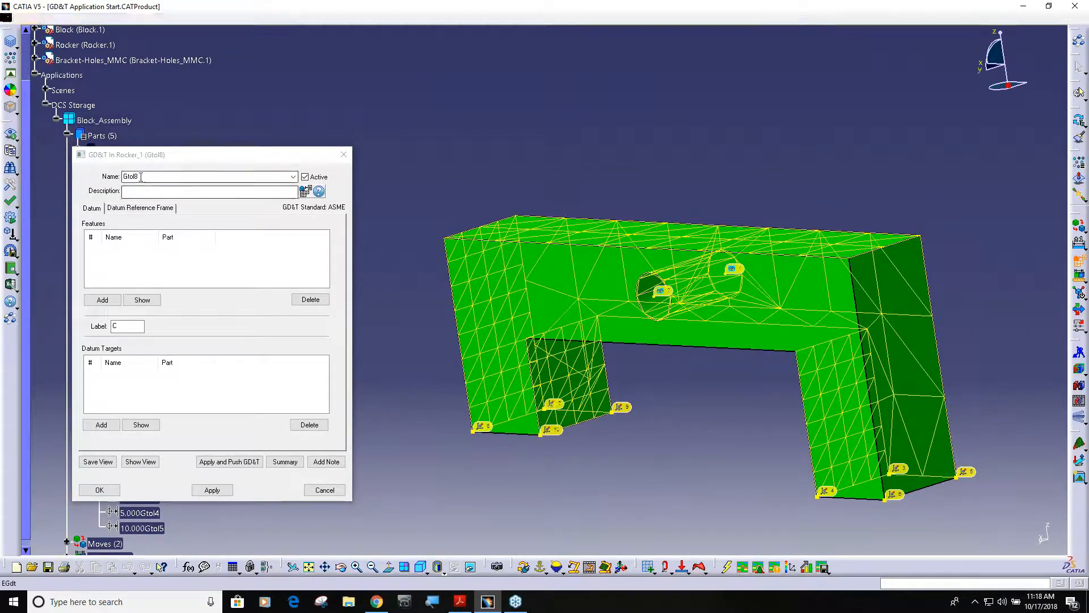
type("C")
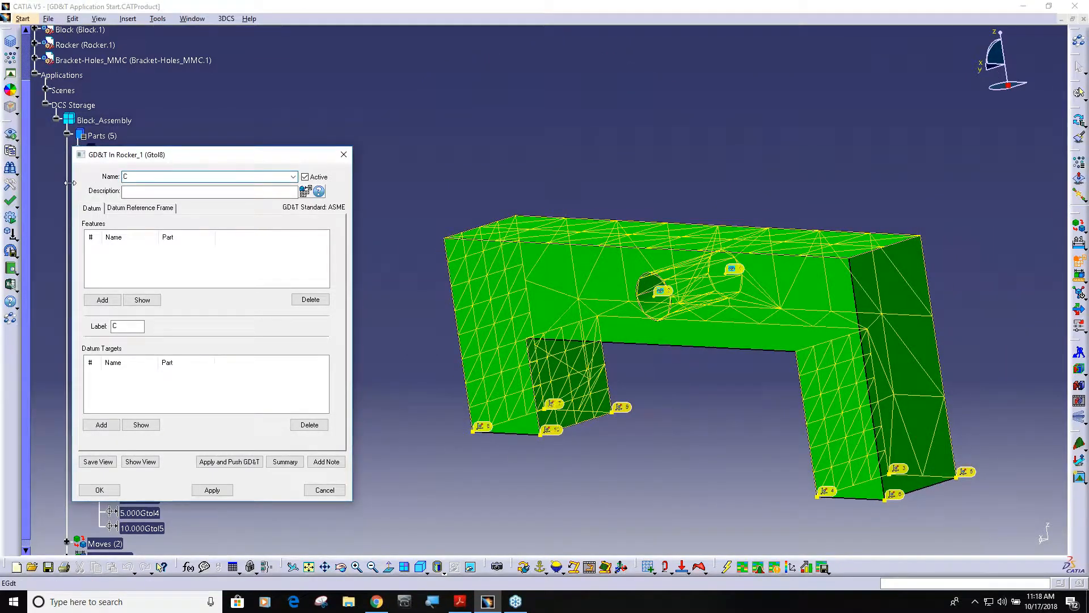
left_click(96, 296)
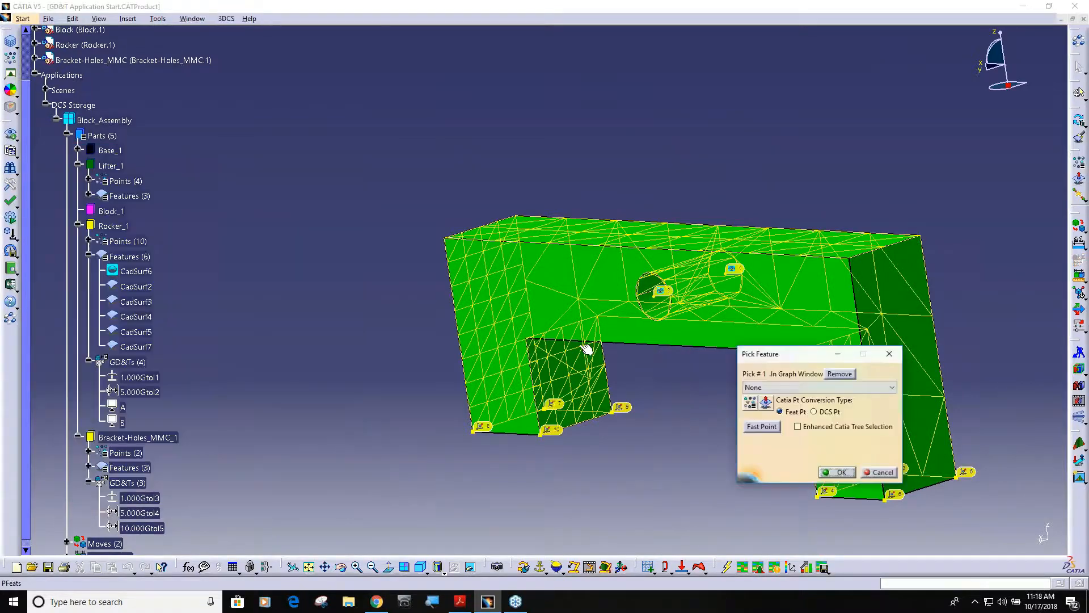
left_click(895, 296)
left_click(837, 473)
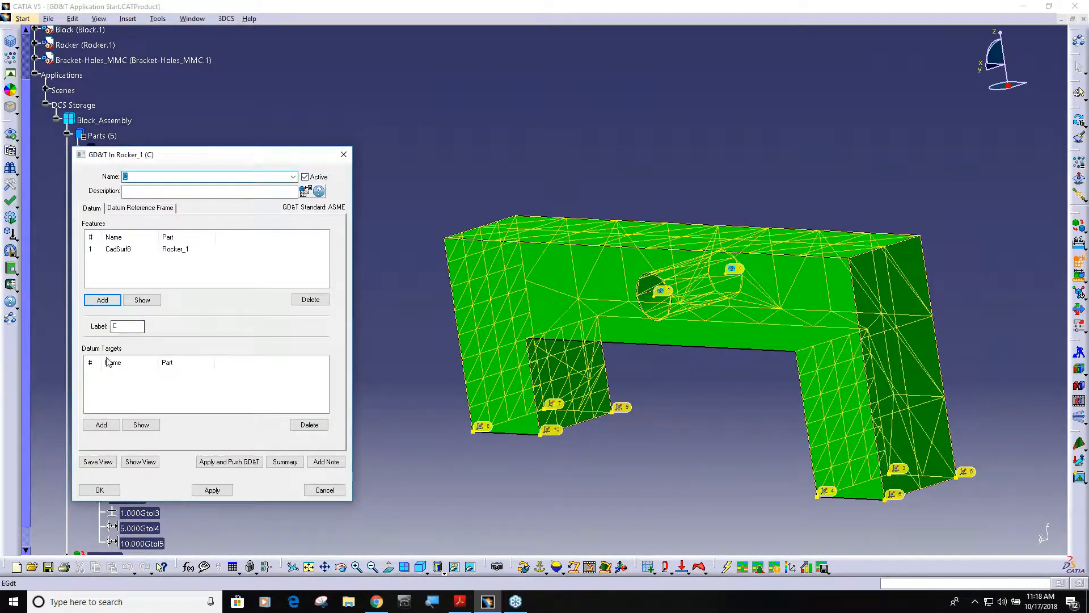
left_click(100, 489)
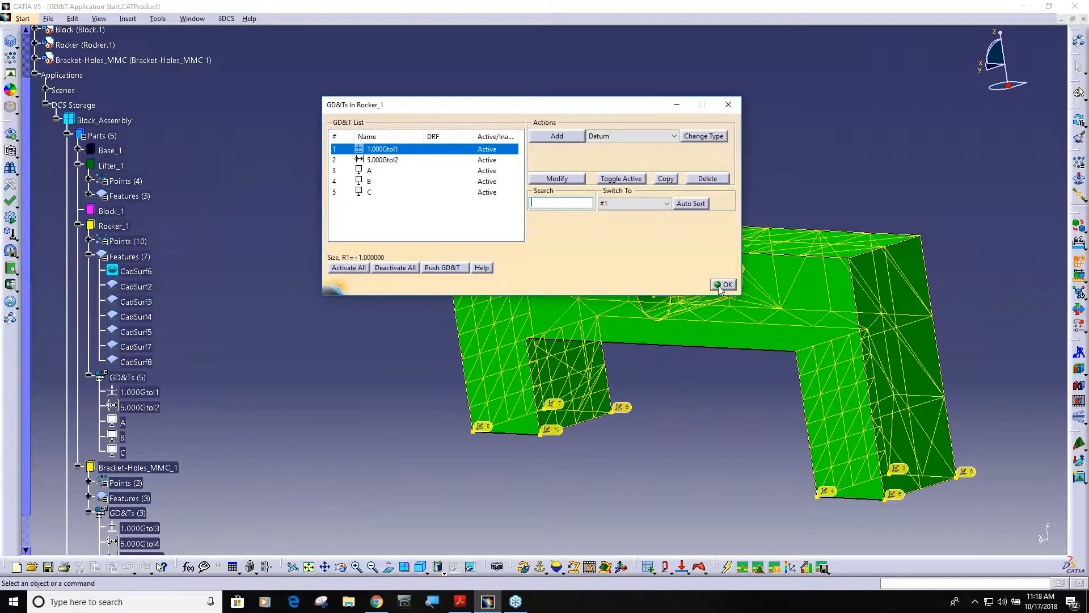
Step: Define the datum reference frame A|B for Rocker_1 from within datum A's definition
middle_click_drag(246, 435, 141, 436)
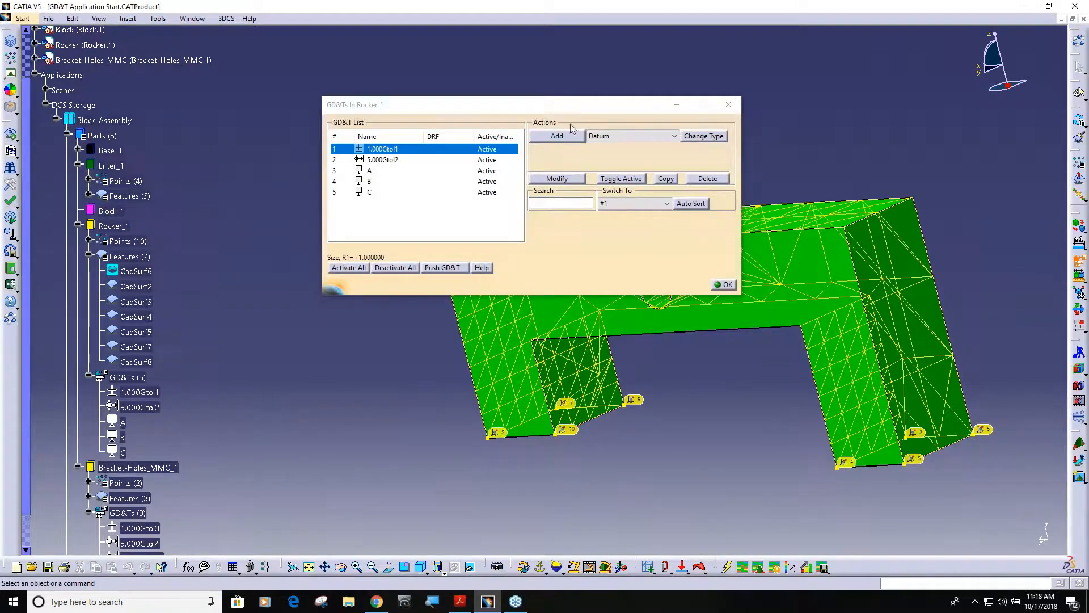
left_click_drag(588, 110, 429, 114)
middle_click_drag(746, 271, 668, 386)
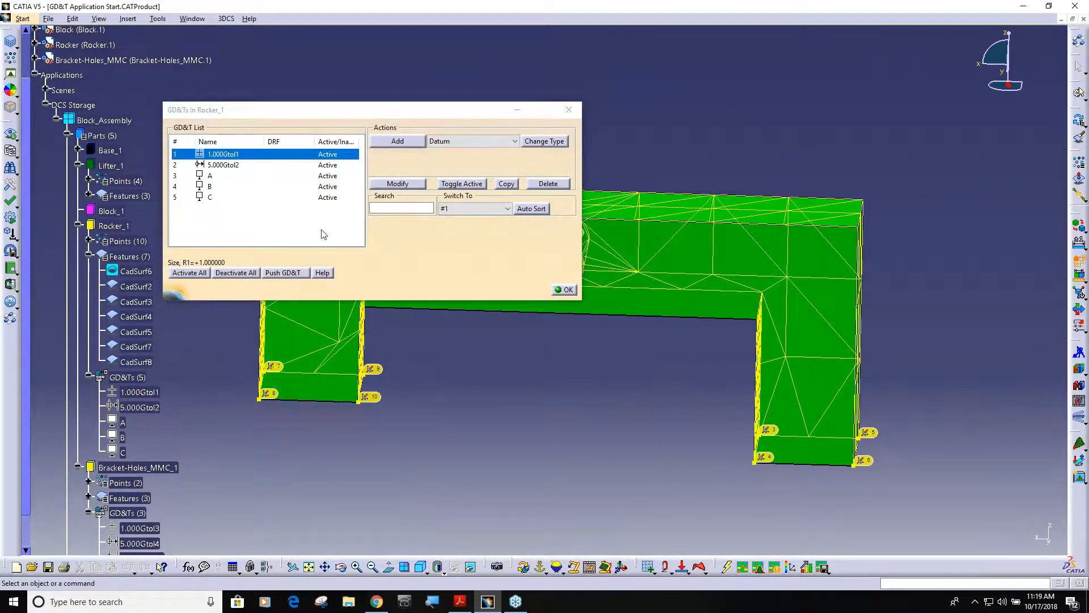
left_click(220, 177)
double_click(220, 177)
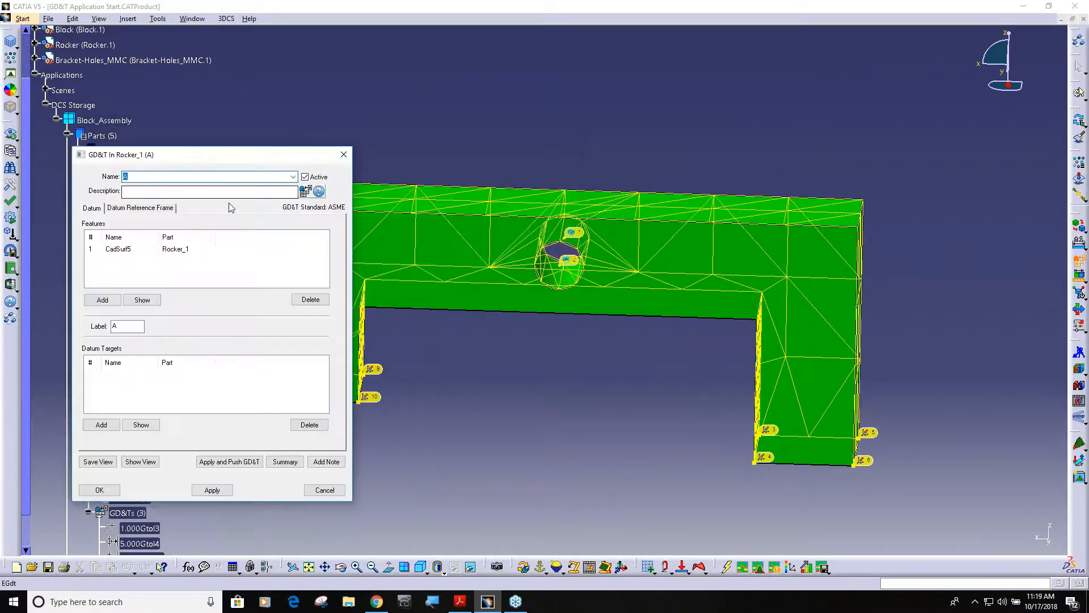
left_click(140, 209)
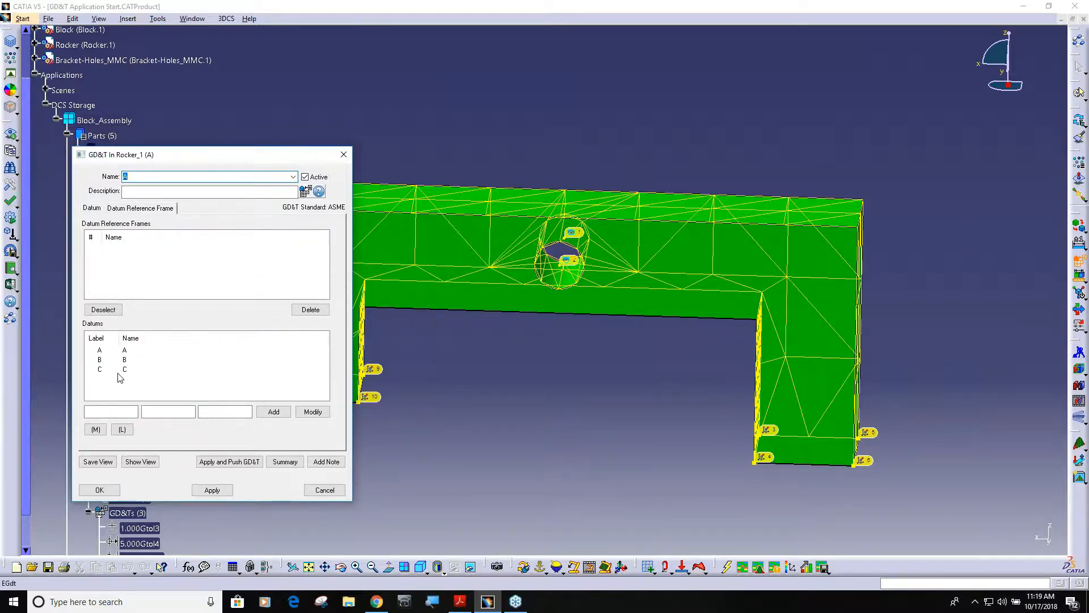
double_click(103, 351)
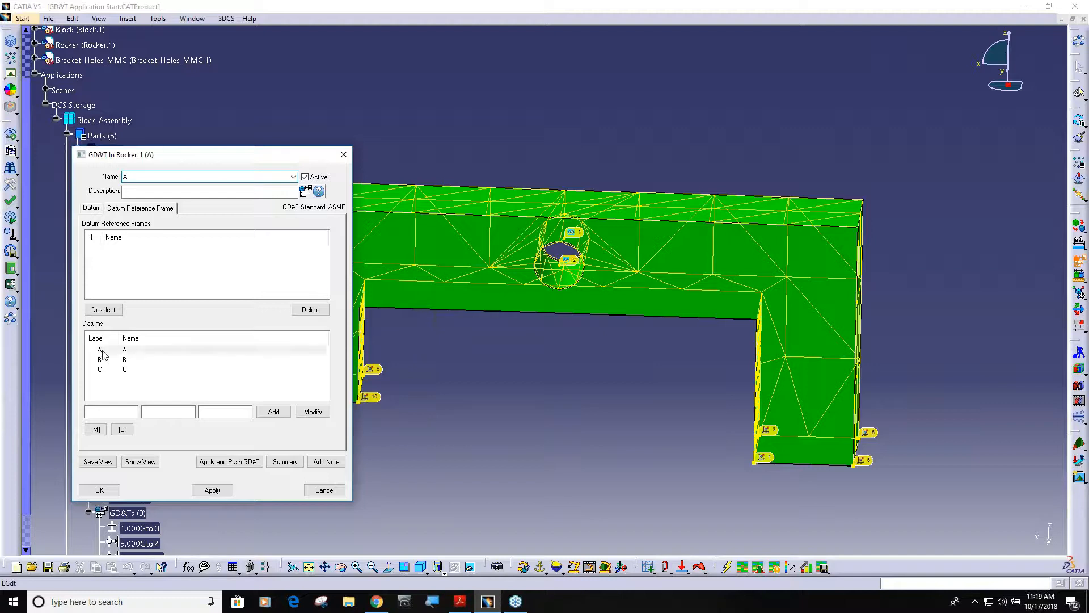
double_click(102, 361)
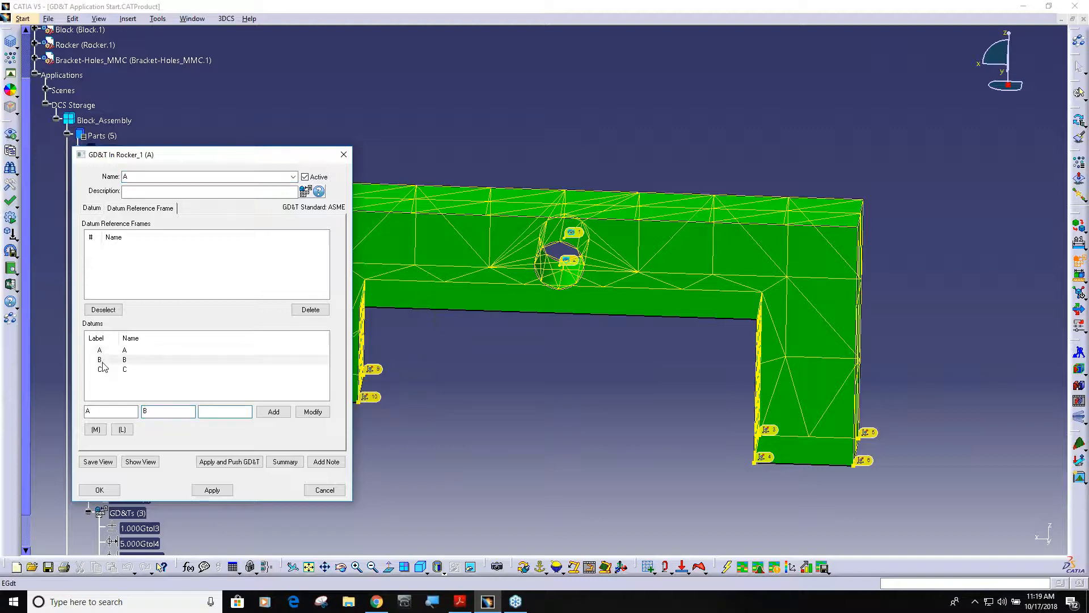
left_click(277, 412)
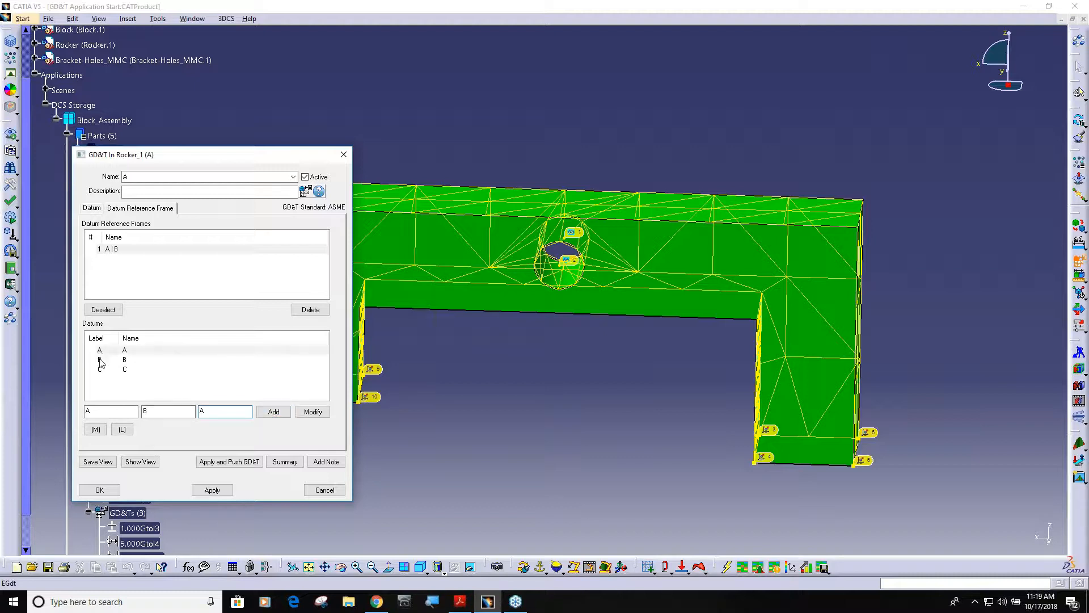
Step: Add a second datum reference frame A|B|C for Rocker_1 and close its GD&T list
key("BackSpace")
left_click(101, 370)
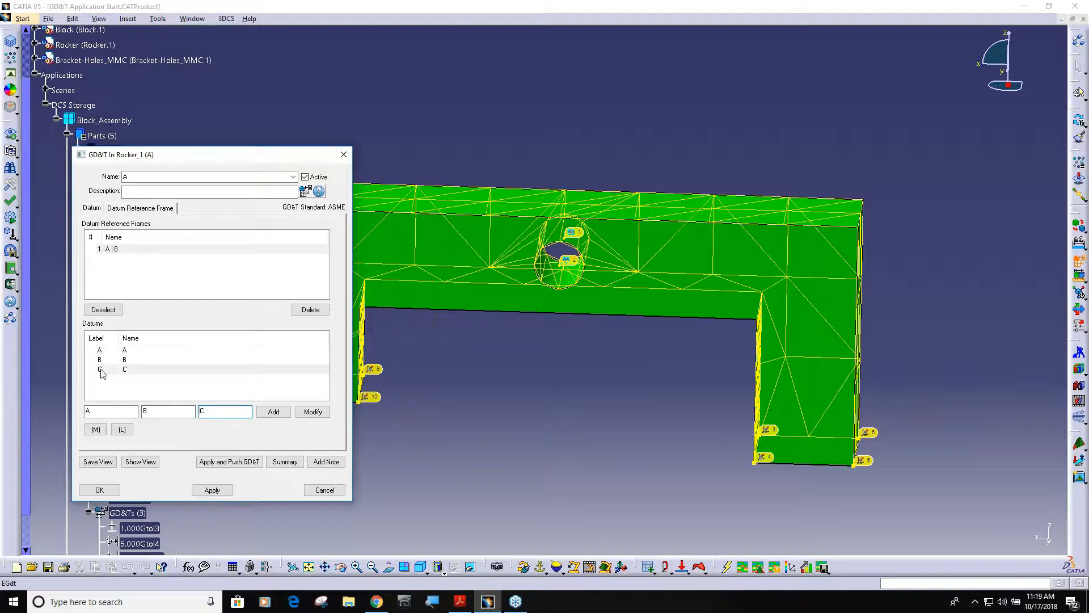
left_click(273, 412)
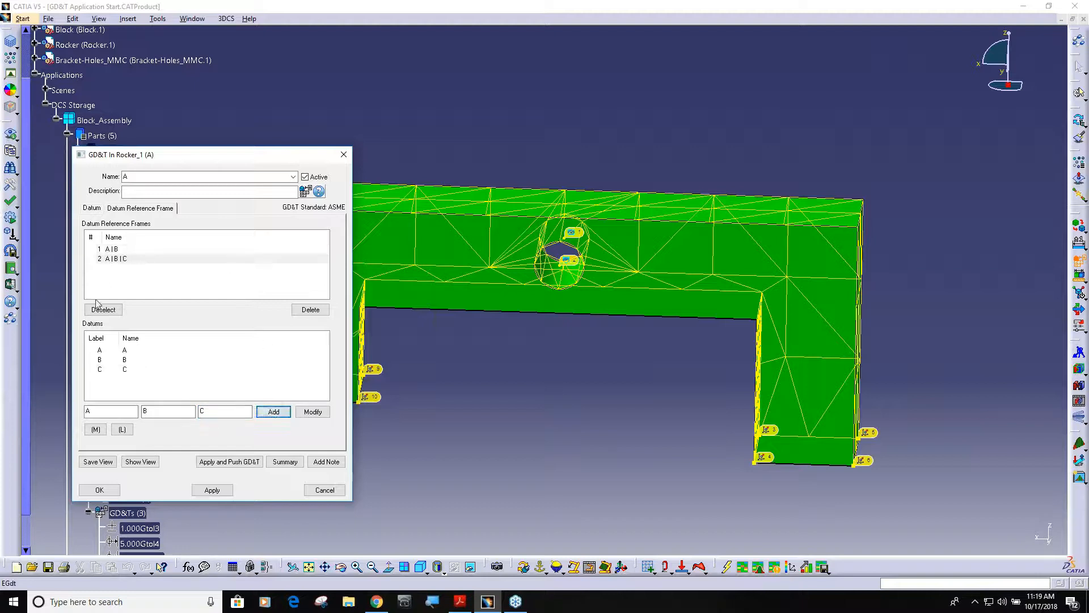
left_click(99, 490)
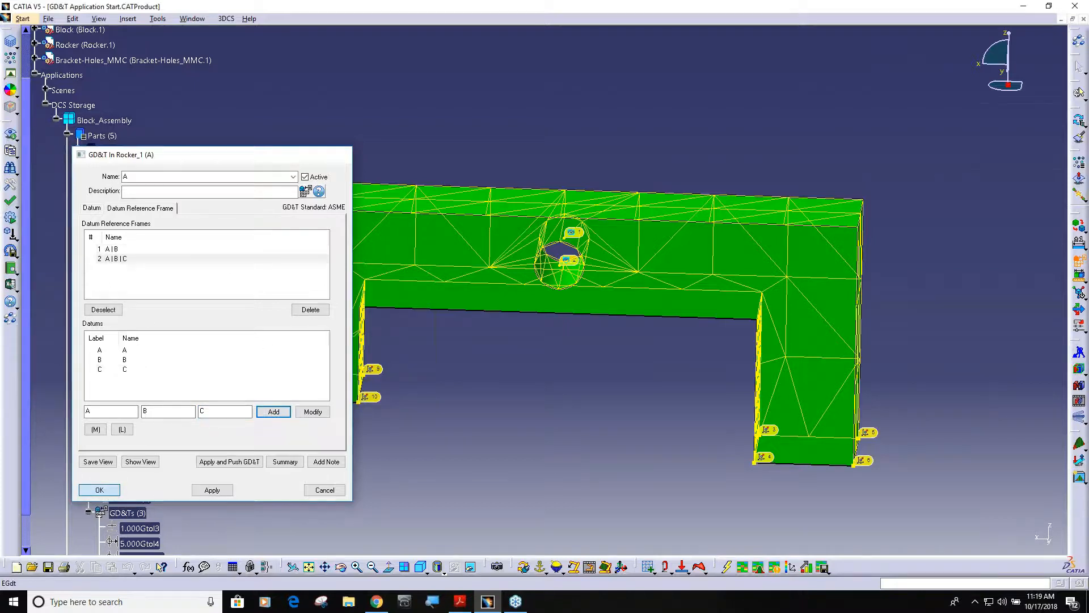
left_click(564, 290)
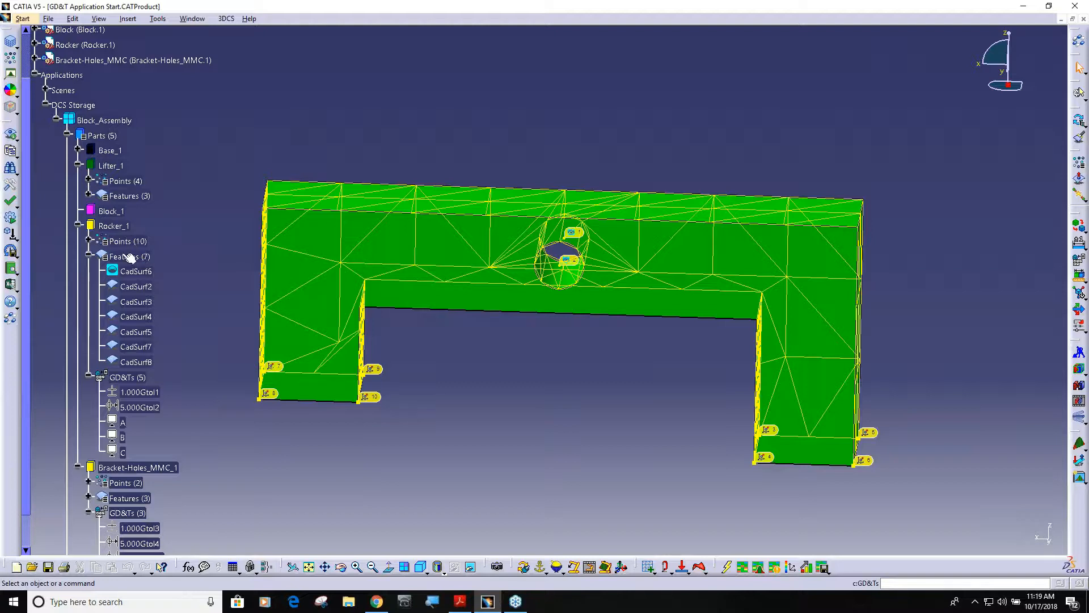
Step: Start a new Perpendicularity GD&T in the Rocker_1 GD&T list
left_click(126, 378)
double_click(126, 377)
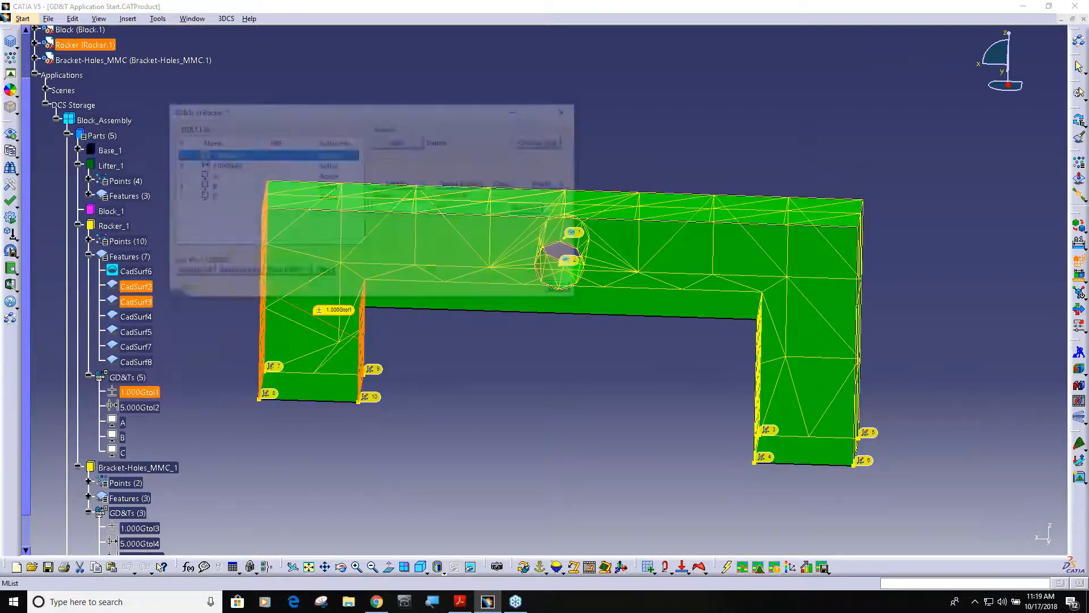
left_click(515, 142)
key("Down")
key("Down")
key("Down")
key("Down")
key("Down")
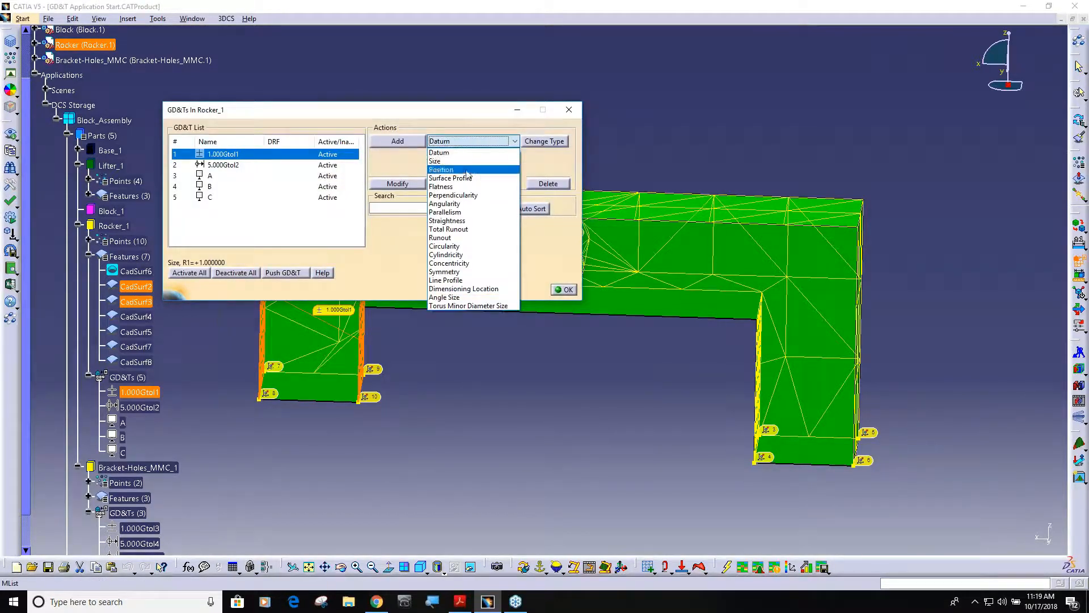
key("Return")
left_click(402, 142)
Step: Assign the rocker's outer end face, the one used for datum C, to the perpendicularity tolerance
left_click(102, 300)
middle_click_drag(543, 295, 760, 294)
left_click(761, 294)
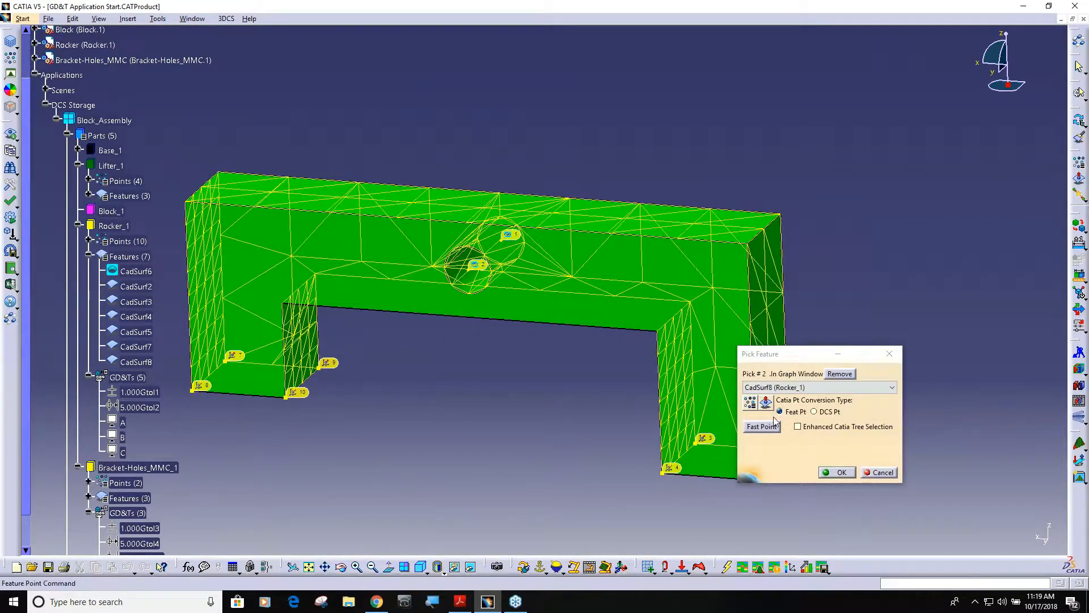
left_click(837, 472)
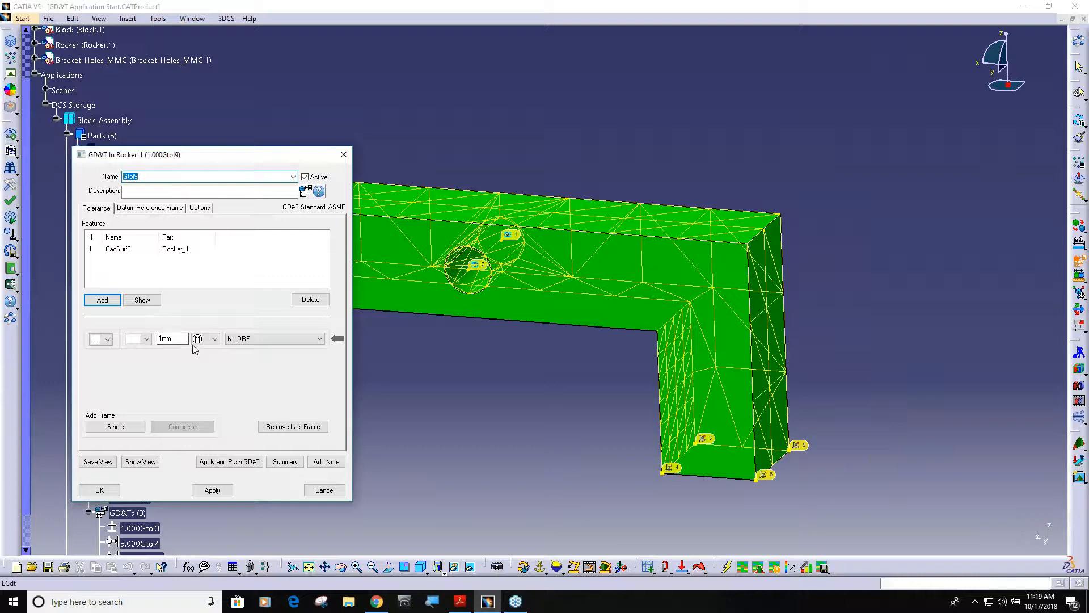
Step: Leave the perpendicularity tolerance without a material modifier, reference it to datum frame A|B, and close the Rocker_1 GD&T list
left_click(214, 338)
left_click(205, 346)
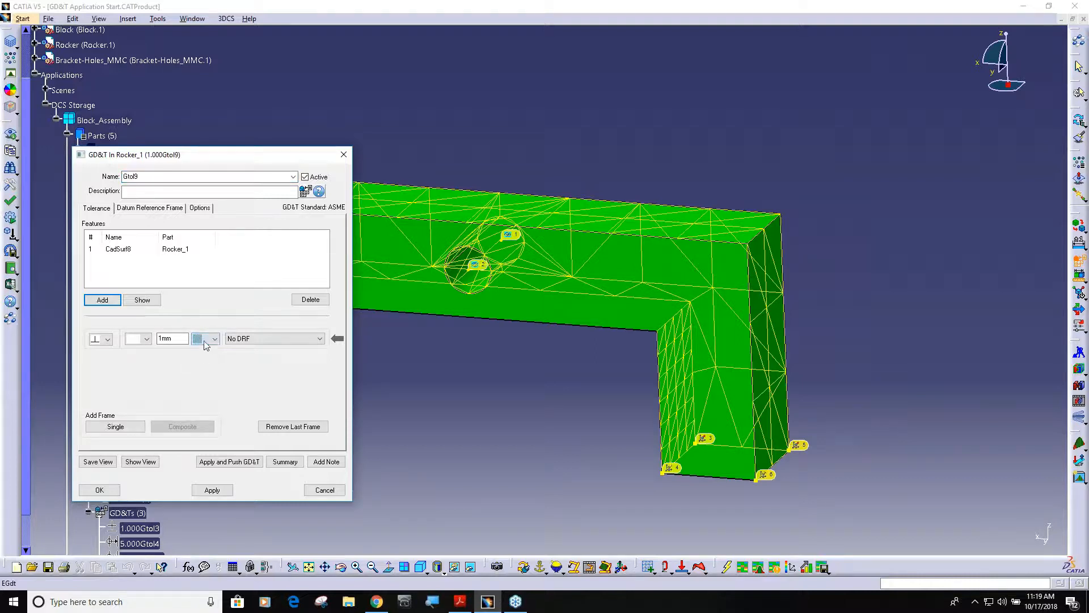
left_click(320, 339)
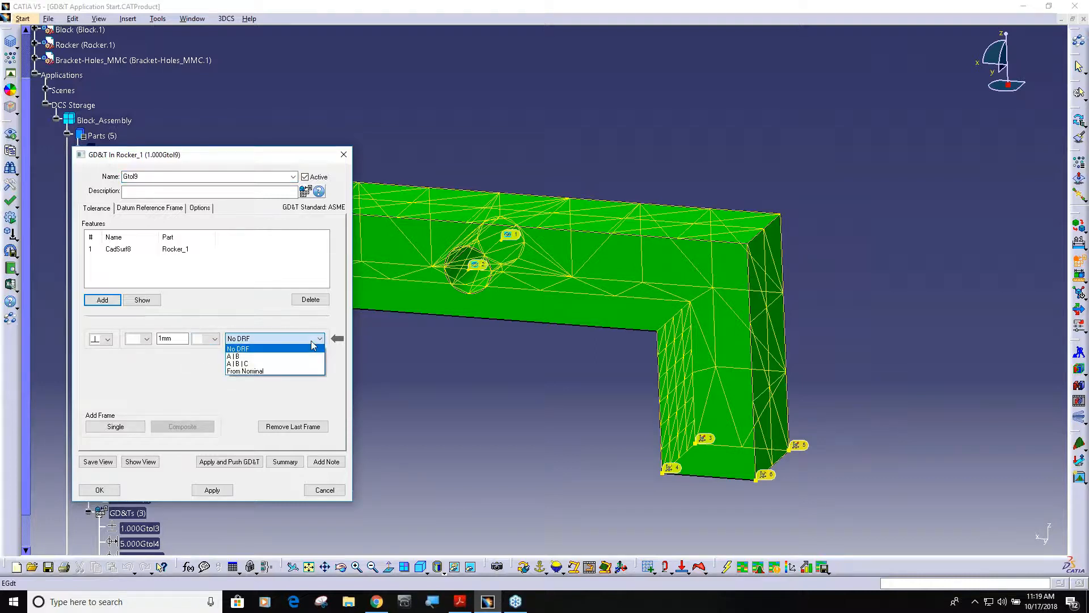
left_click(269, 356)
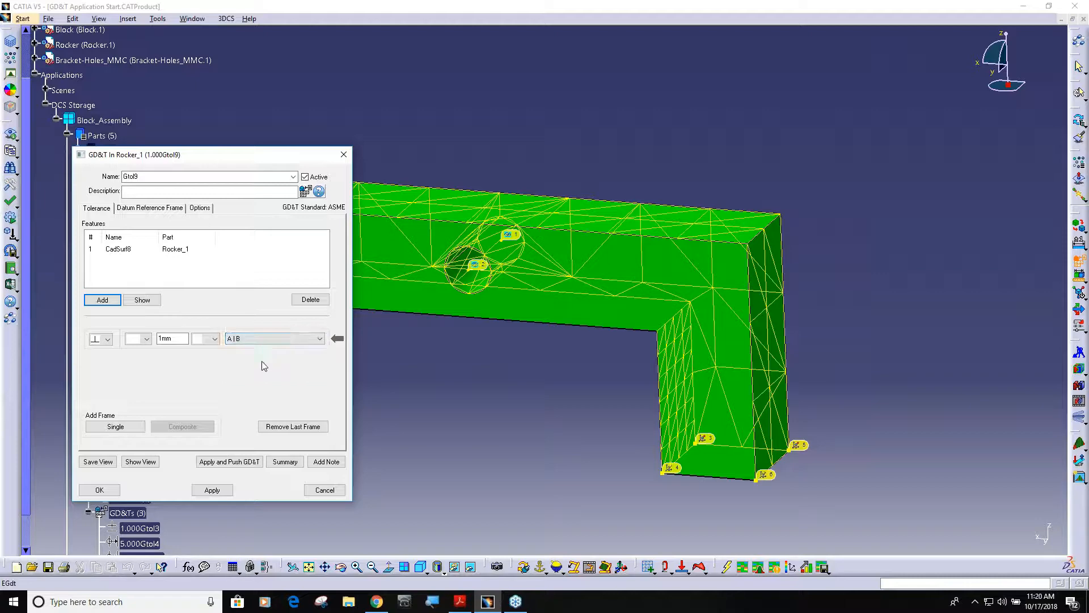
left_click(100, 490)
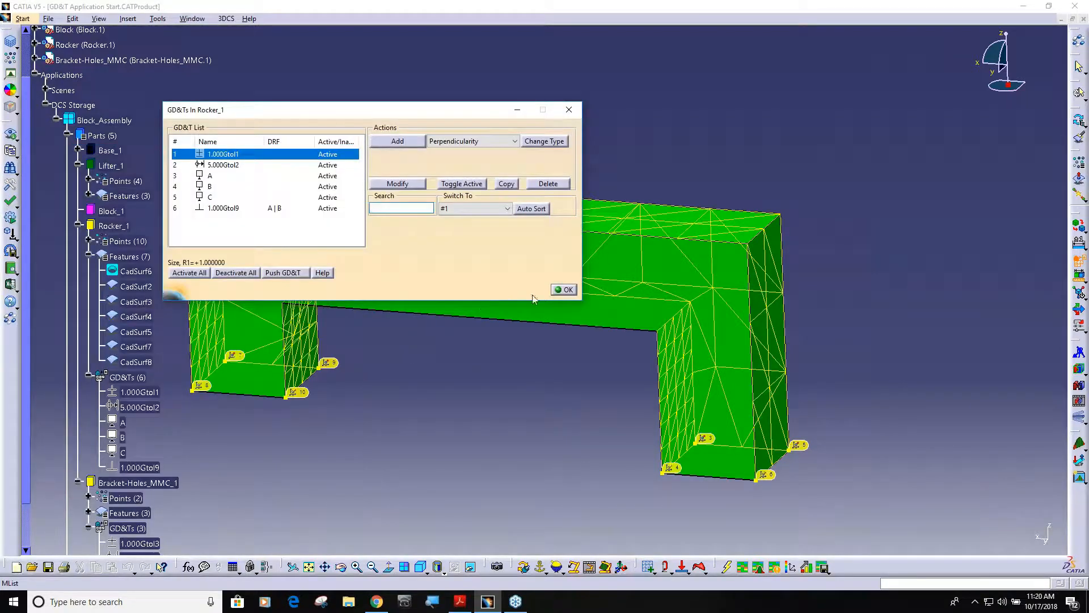
left_click(564, 290)
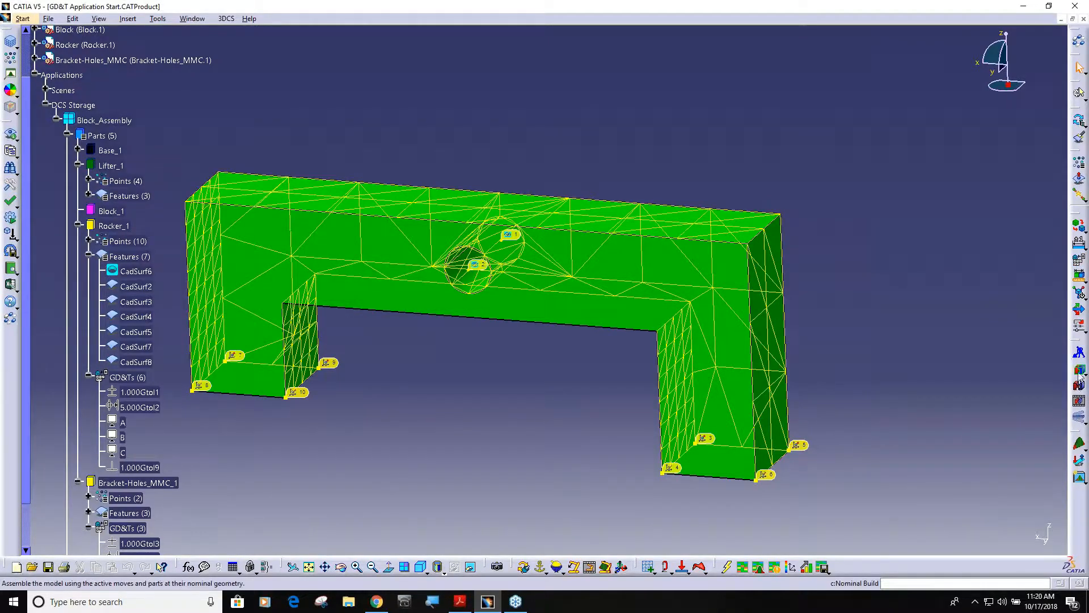
Step: Play the Deviate animation to examine the perpendicularity variation of the rocker's end face, then return the model to its nominal build
left_click(1079, 419)
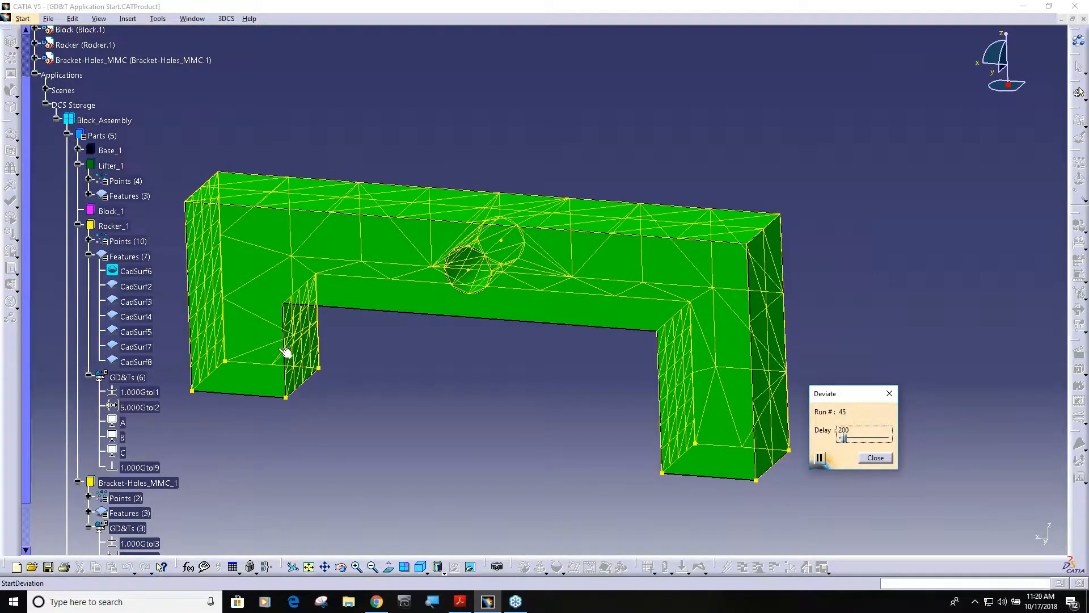
left_click(877, 459)
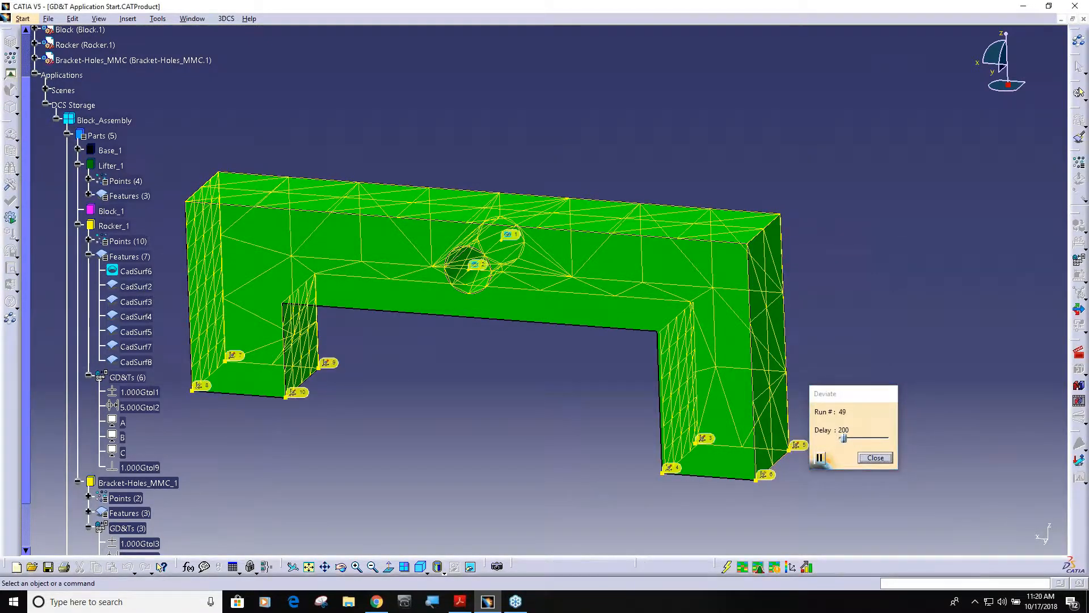
middle_click_drag(630, 418, 511, 446)
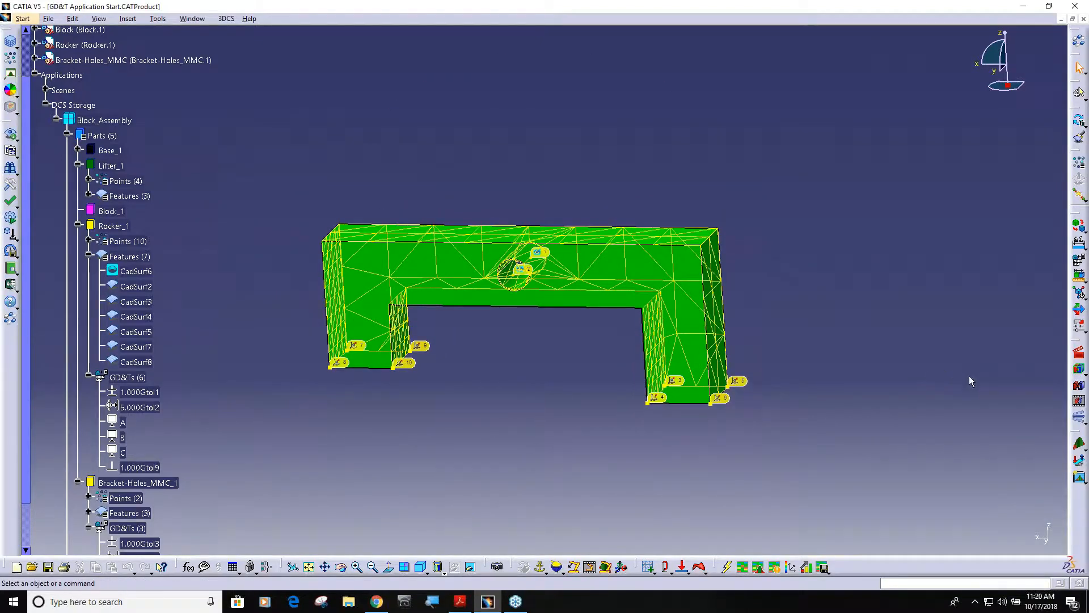
left_click(1077, 370)
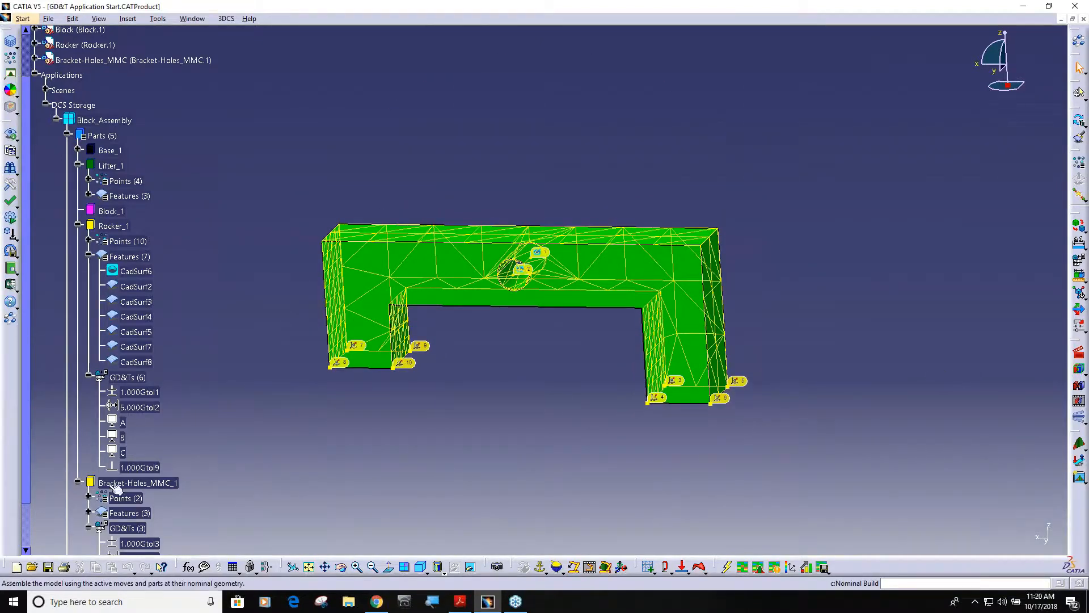
Step: Start a new Surface Profile GD&T in the Rocker_1 GD&T list
scroll(116, 487, "down", 3)
double_click(141, 273)
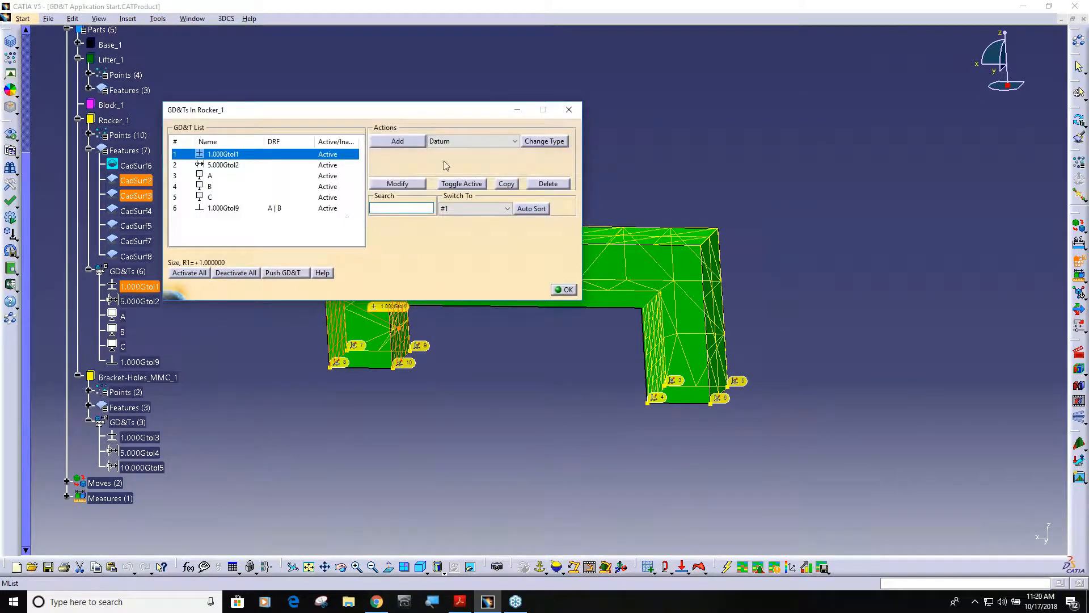
left_click(470, 141)
left_click(454, 158)
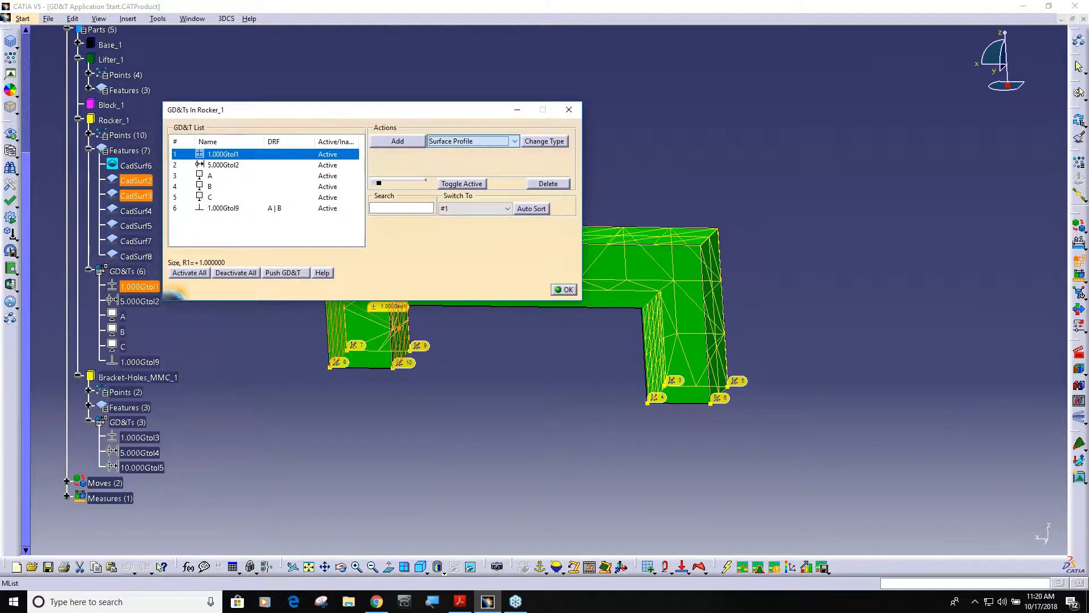
left_click(398, 140)
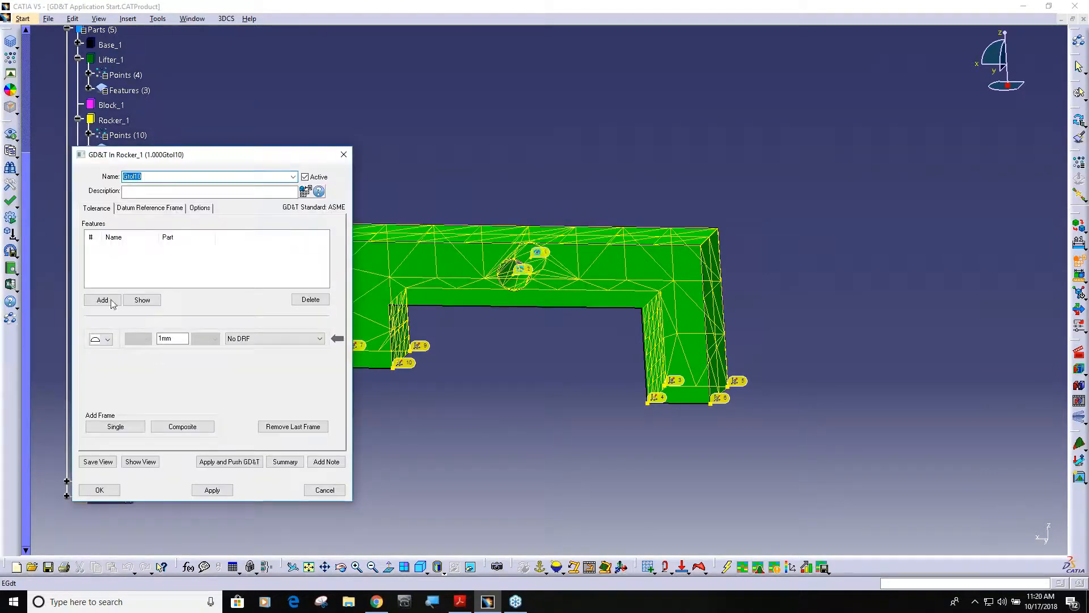
Step: Assign the inner side face of the rocker leg with points 3 and 4 to the surface profile tolerance
left_click(103, 301)
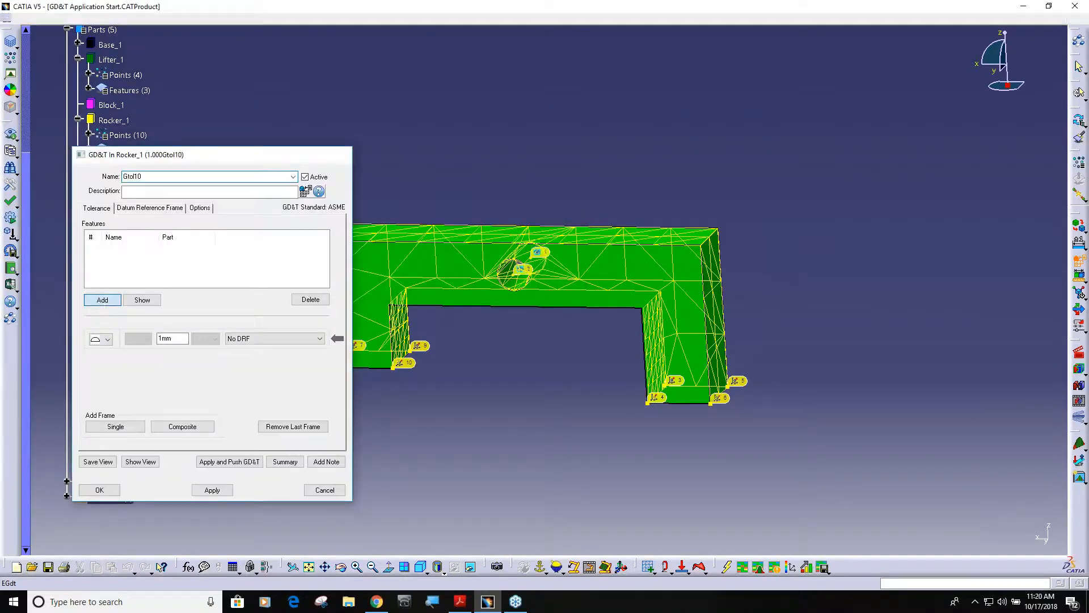
middle_click_drag(508, 375, 602, 364)
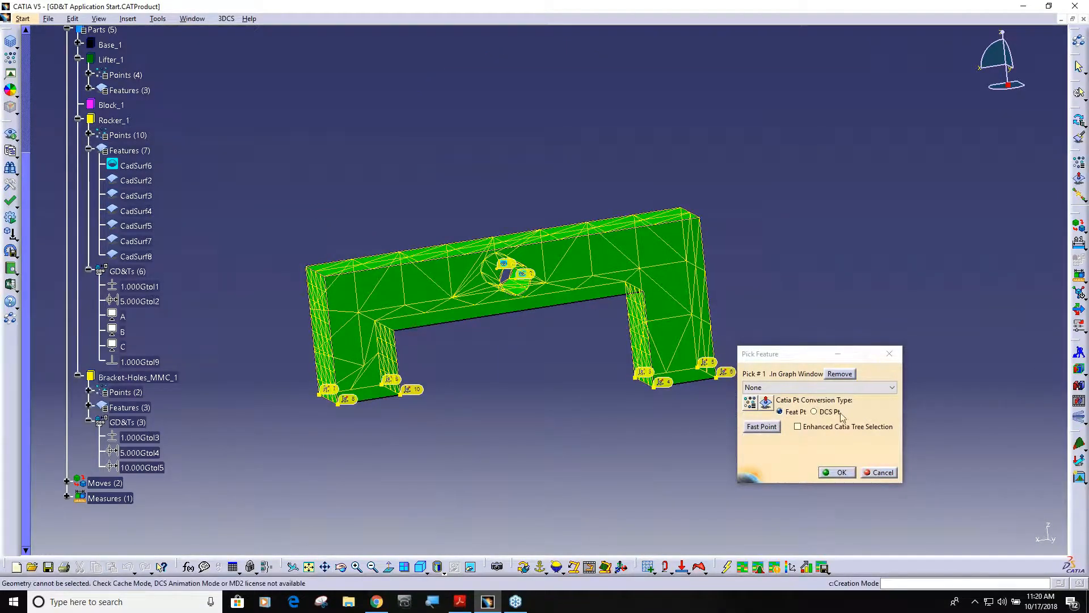
left_click(649, 359)
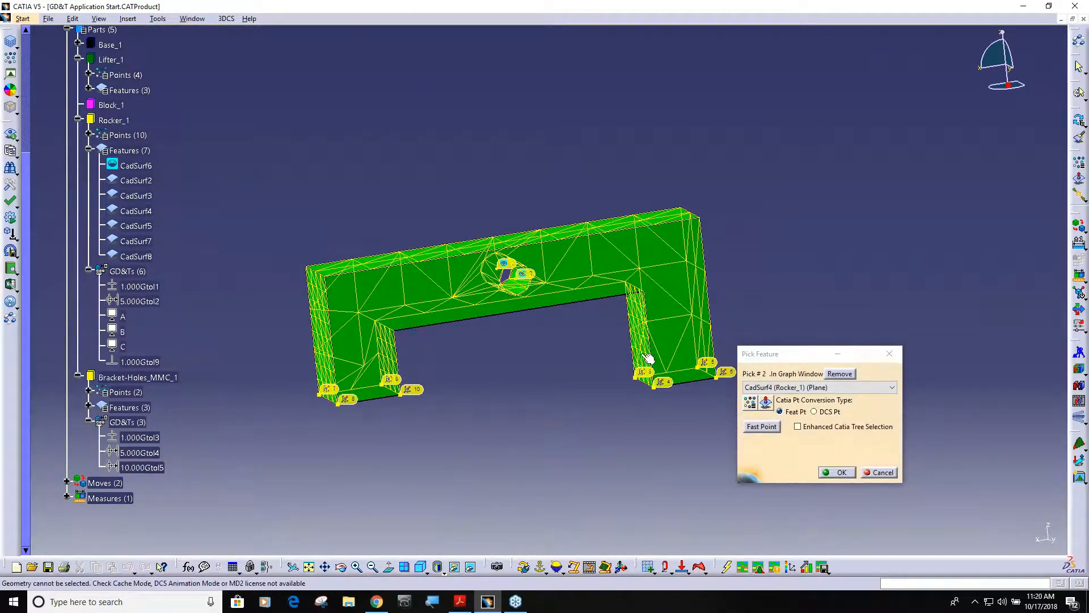
left_click(834, 472)
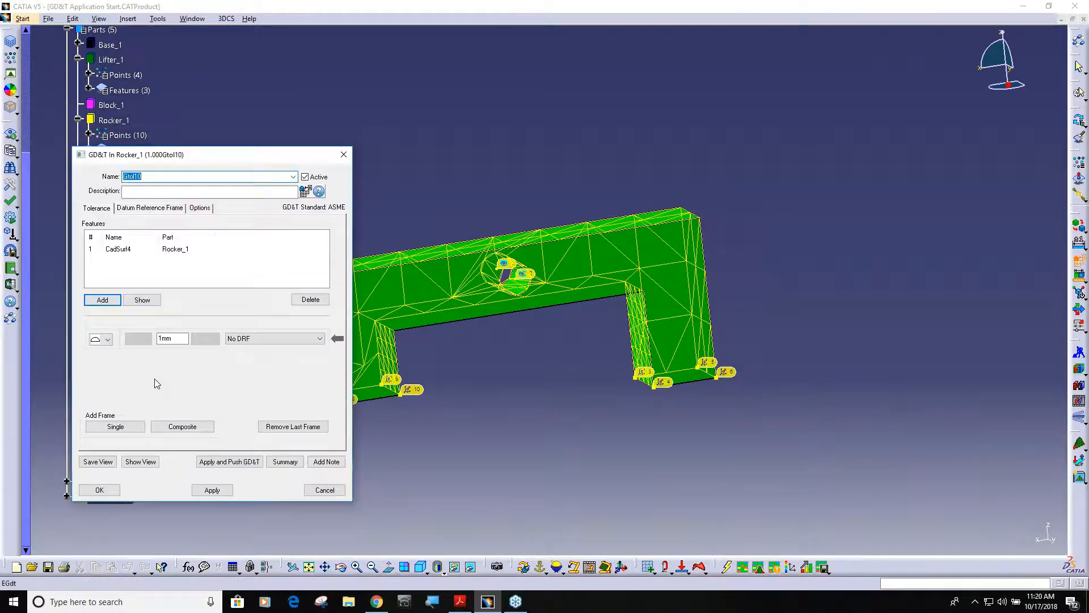
Step: Reference the surface profile tolerance to datum frame A|B|C and close the Rocker_1 GD&T list
left_click(272, 339)
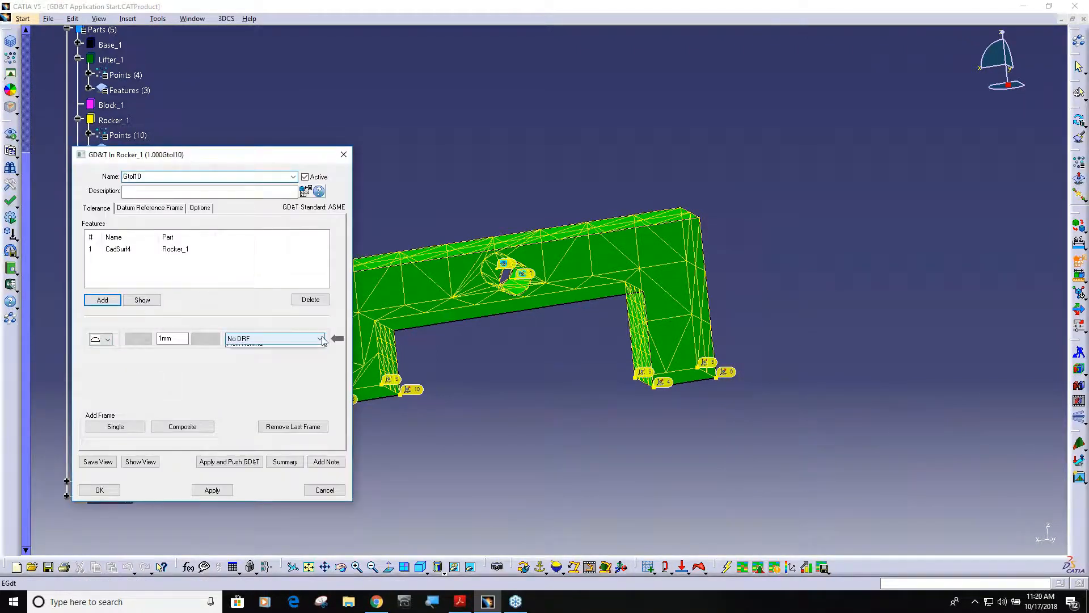
left_click(284, 357)
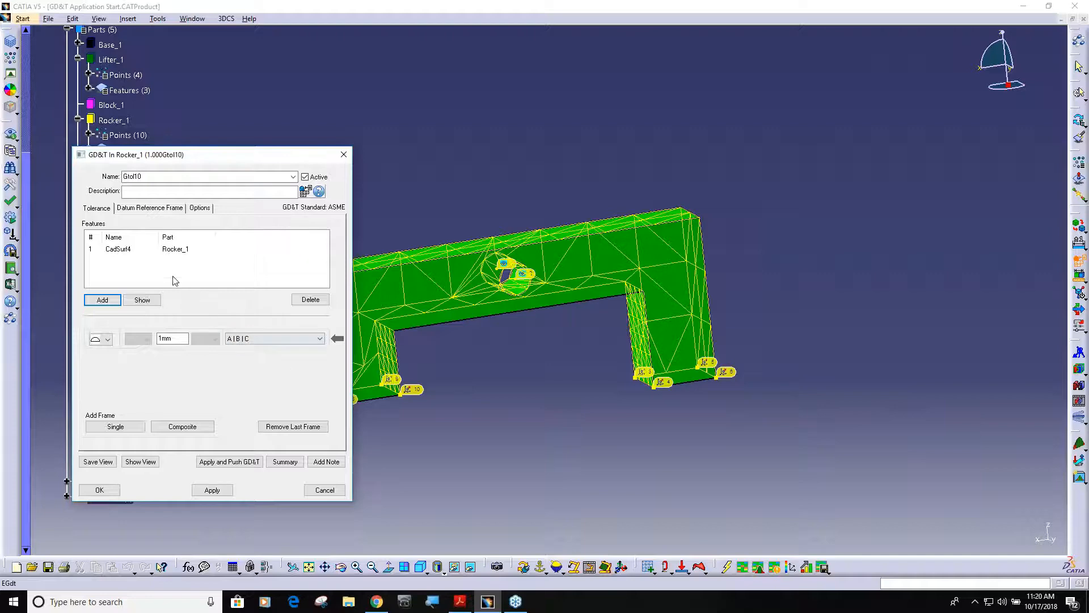
left_click(100, 490)
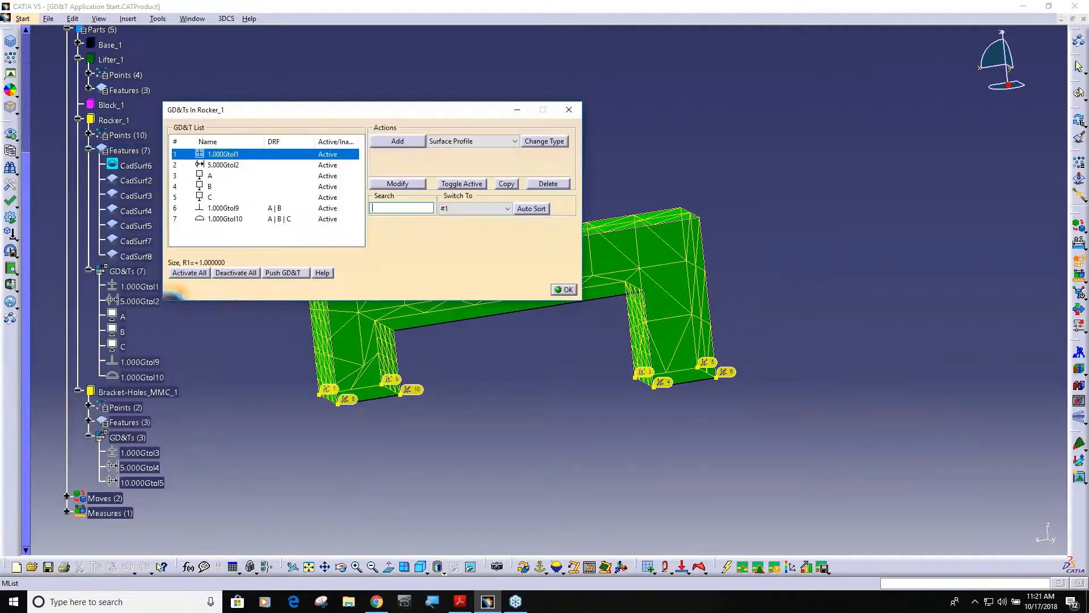
left_click(564, 290)
Step: Play the Deviate animation to examine the surface profile variation of the leg's inner face, and switch back to Creation mode
middle_click_drag(573, 438, 600, 417, "ctrl")
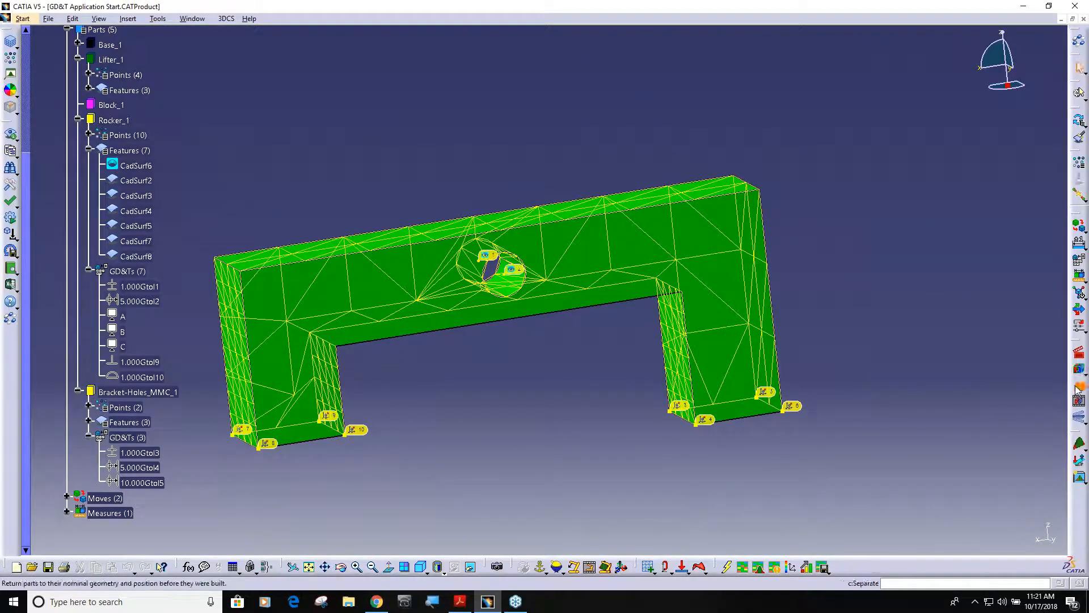
left_click(1081, 417)
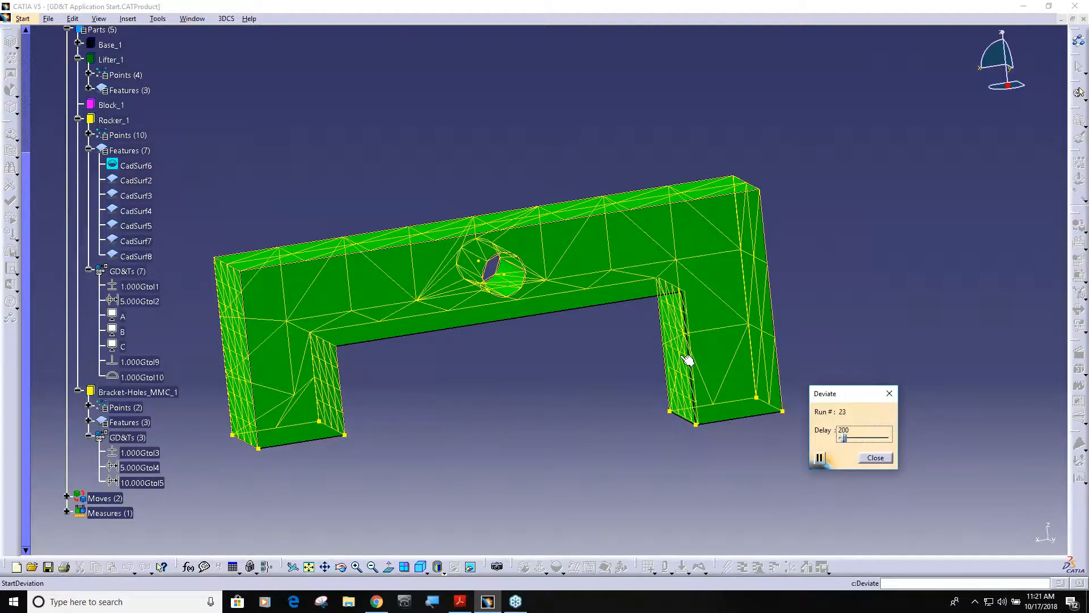
middle_click_drag(501, 404, 560, 356)
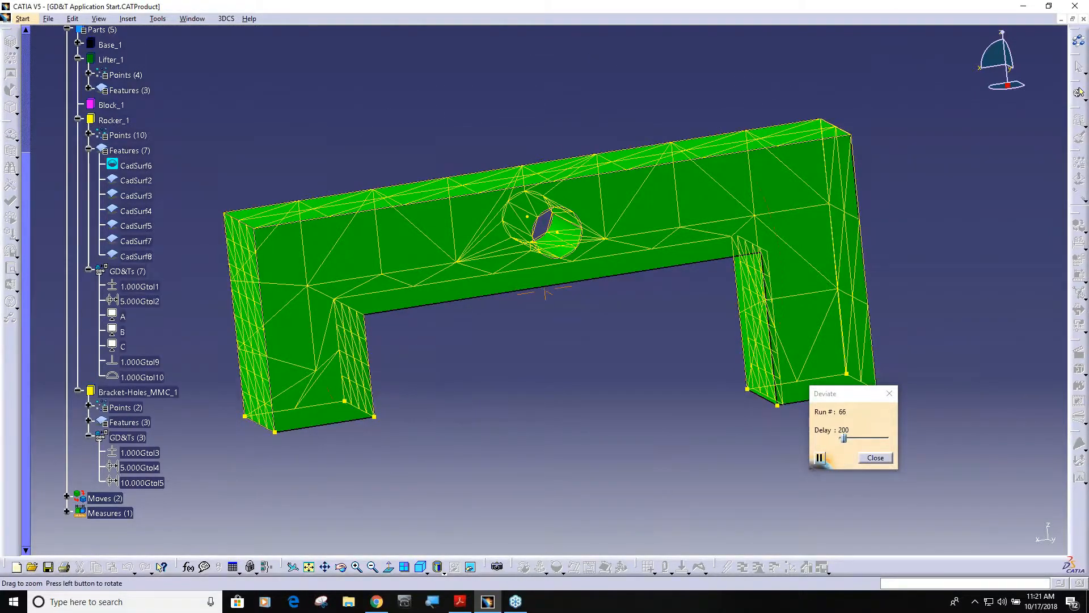
left_click(876, 457)
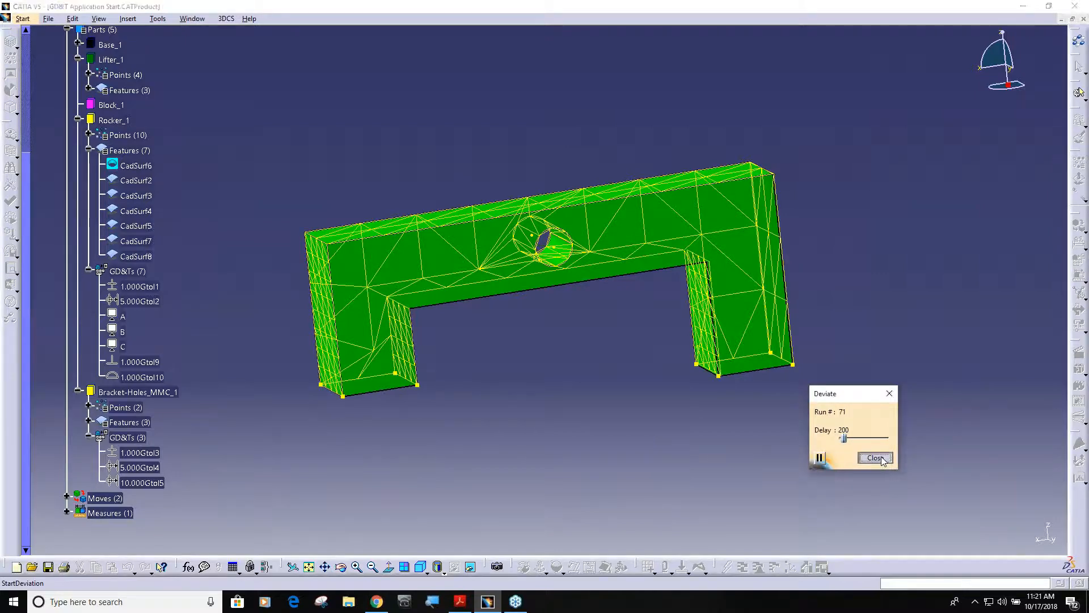
left_click(1080, 353)
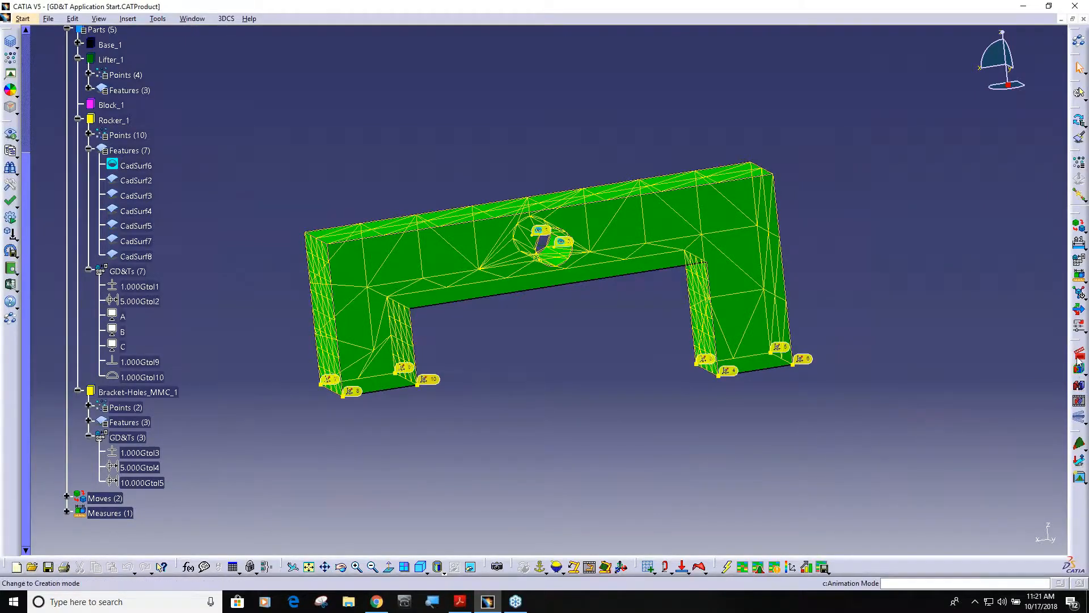
Step: Start a new Flatness GD&T in the Rocker_1 GD&T list
middle_click_drag(624, 461, 627, 401)
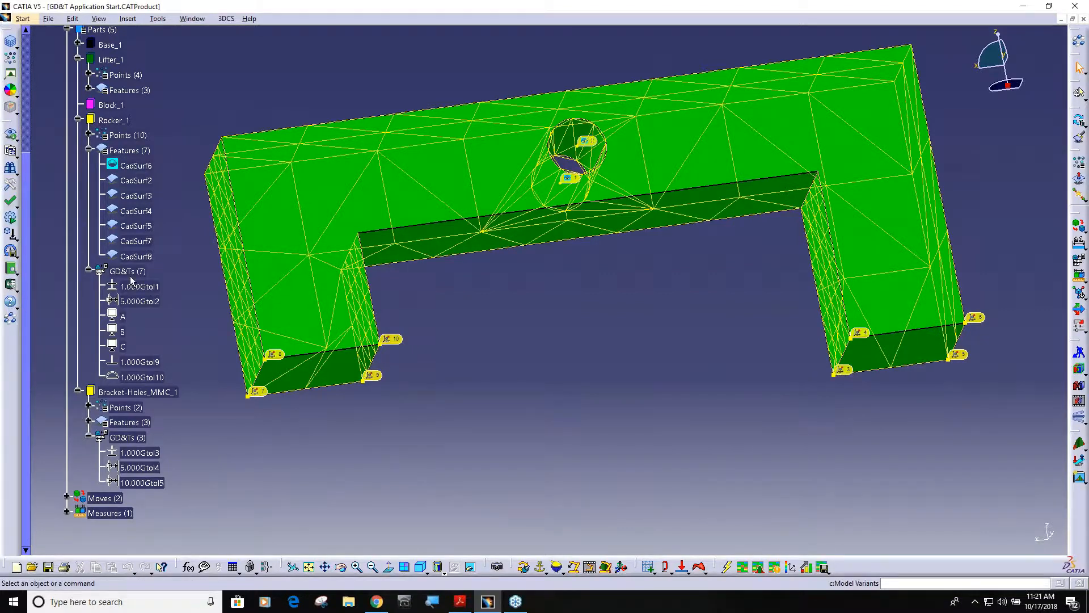
double_click(129, 272)
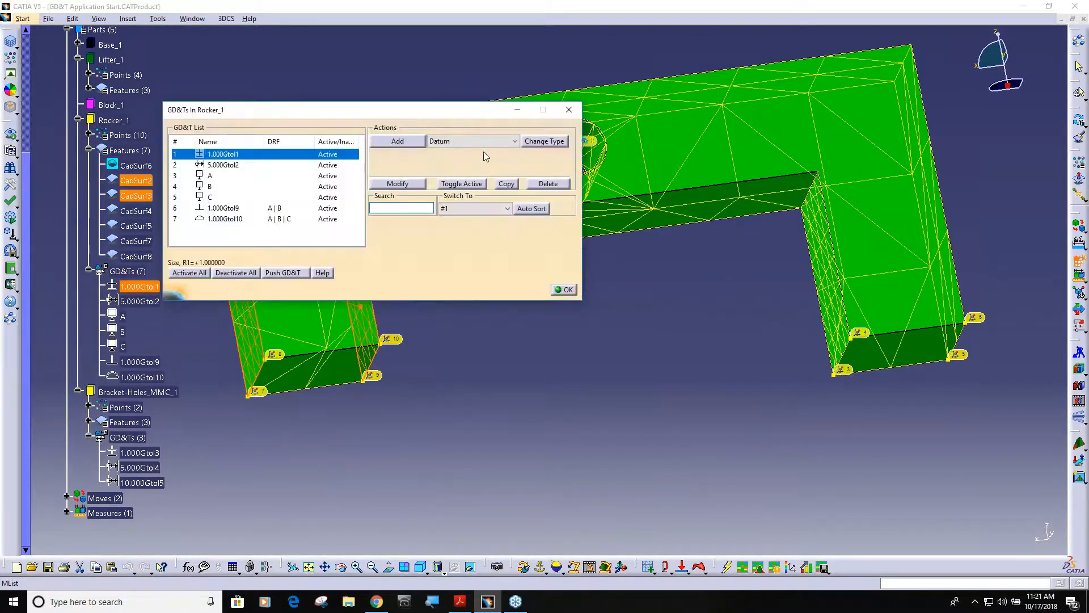
left_click(510, 140)
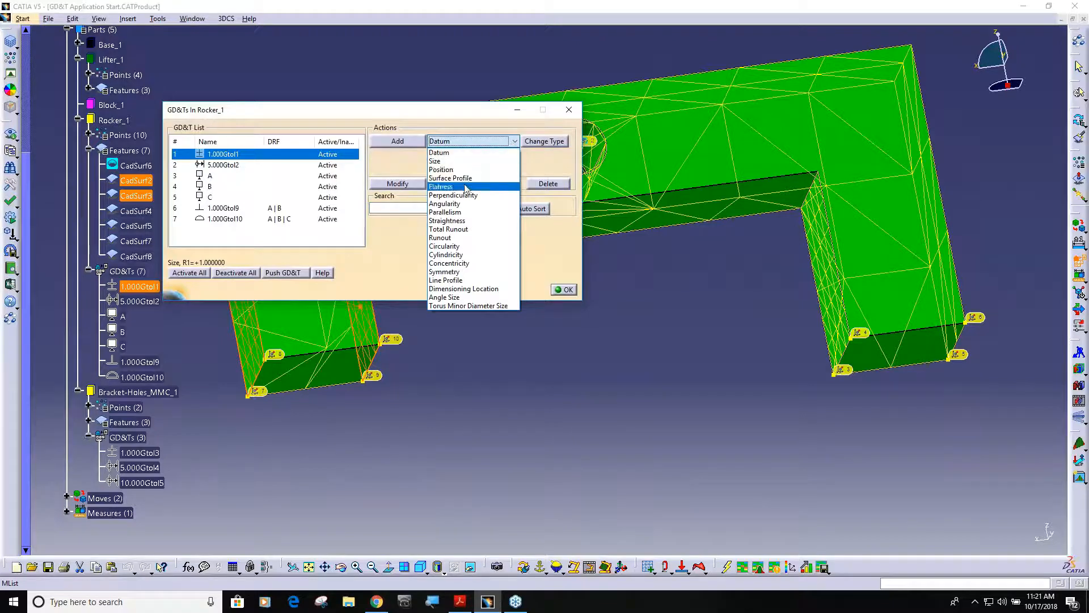
left_click(464, 186)
left_click(417, 145)
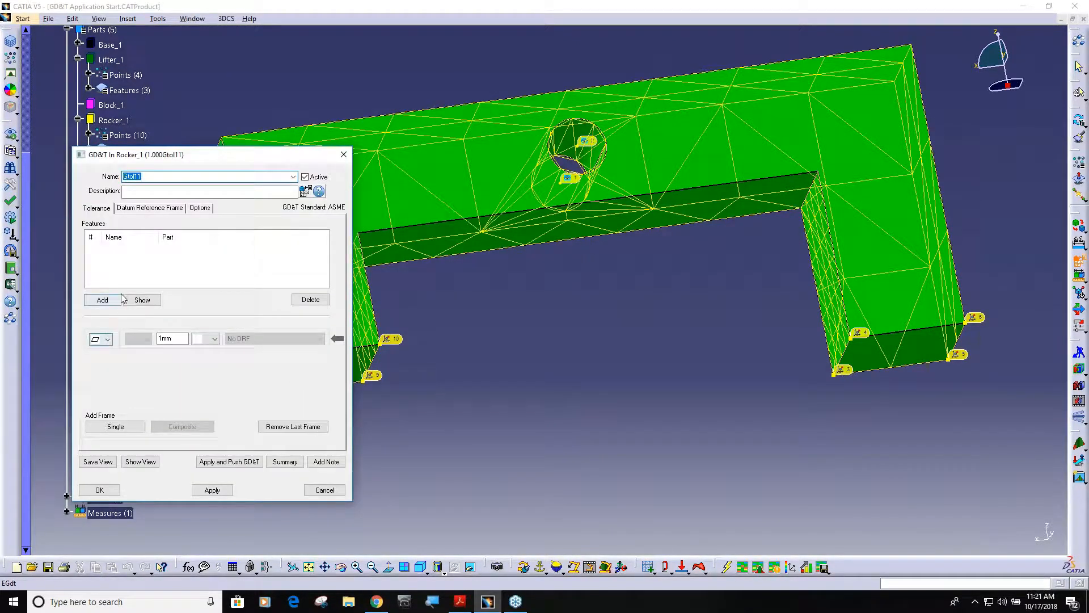
Step: Assign the bottom faces of both rocker legs to the flatness tolerance, accept it, and close the Rocker_1 GD&T list
left_click(102, 299)
left_click(346, 377)
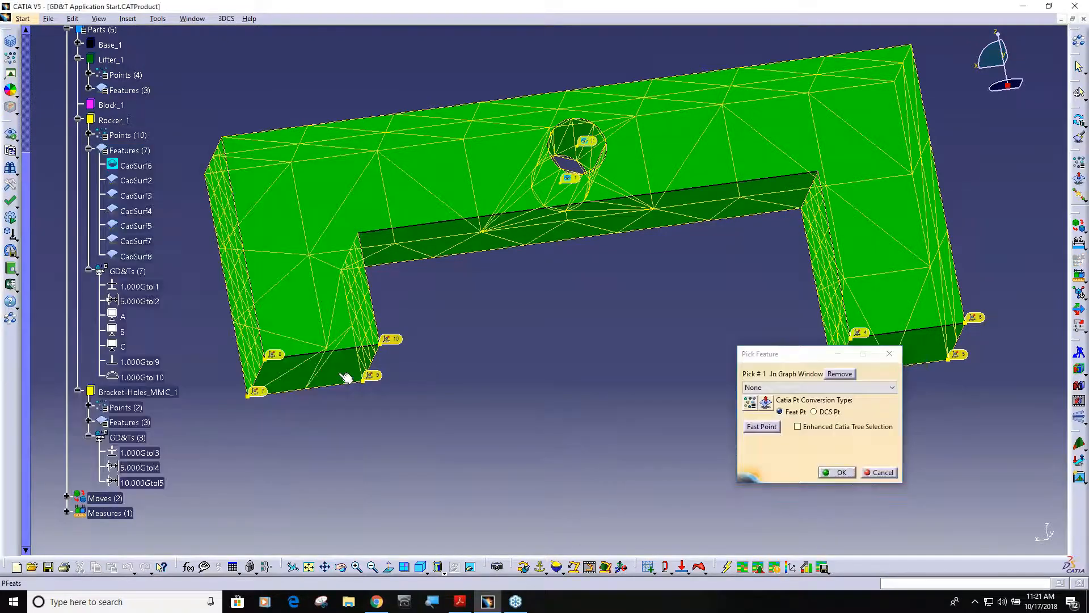
left_click(831, 356)
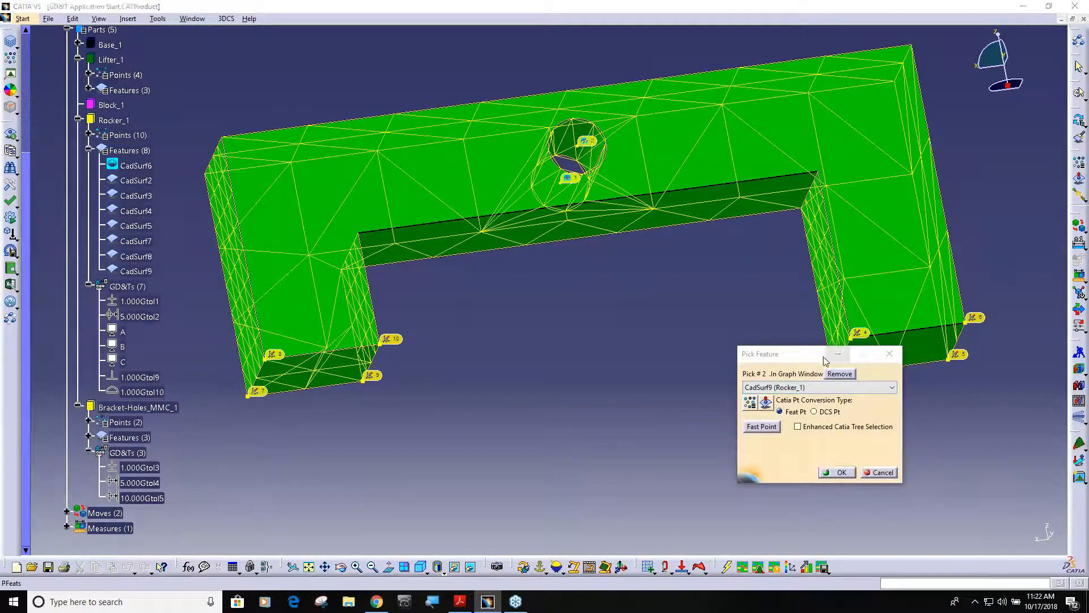
left_click_drag(798, 360, 673, 404)
left_click(924, 357)
left_click(717, 515)
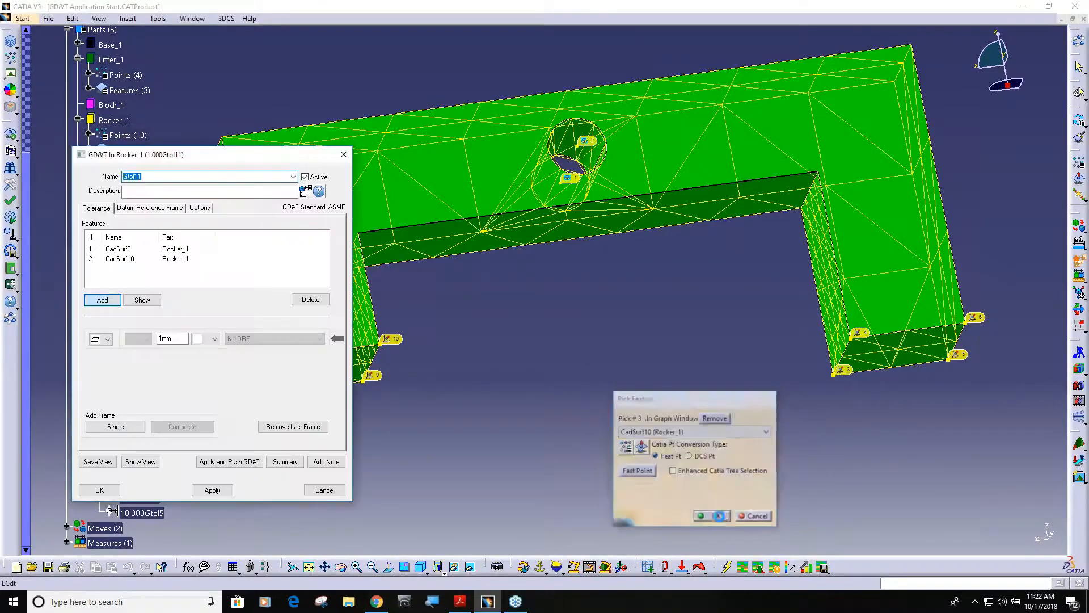
left_click(99, 490)
left_click(564, 290)
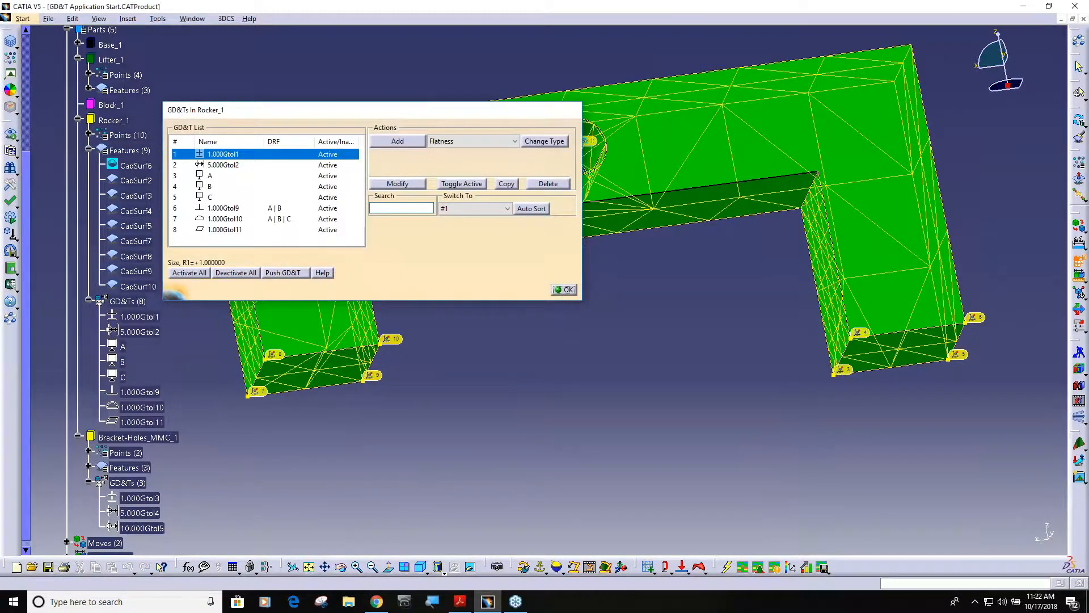
Step: Play the Deviate animation to examine the flatness variation of the rocker legs' bottom faces
middle_click_drag(710, 297, 719, 334)
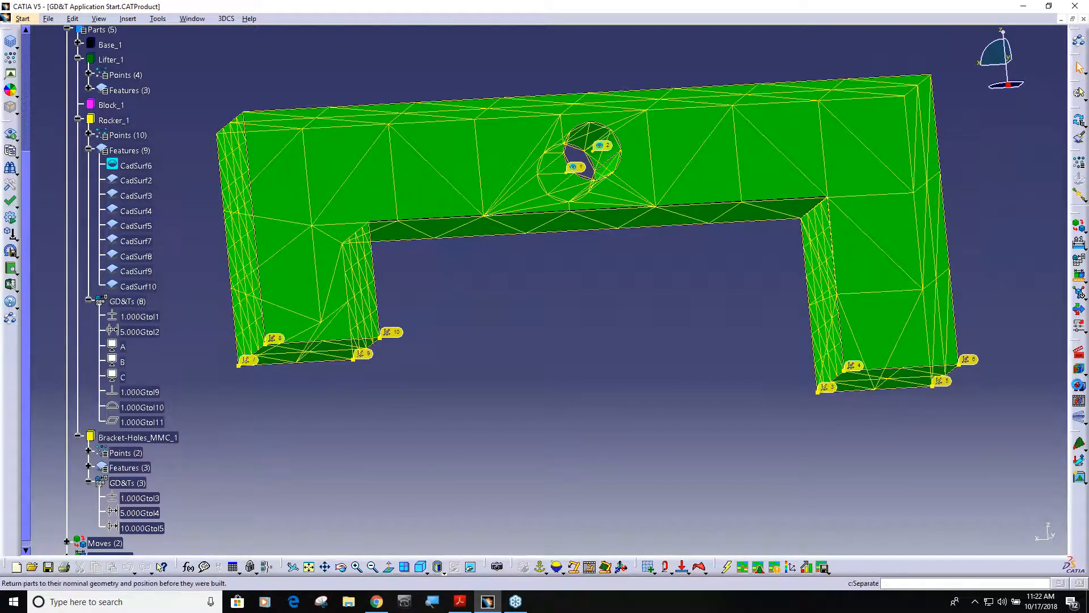
left_click(1080, 418)
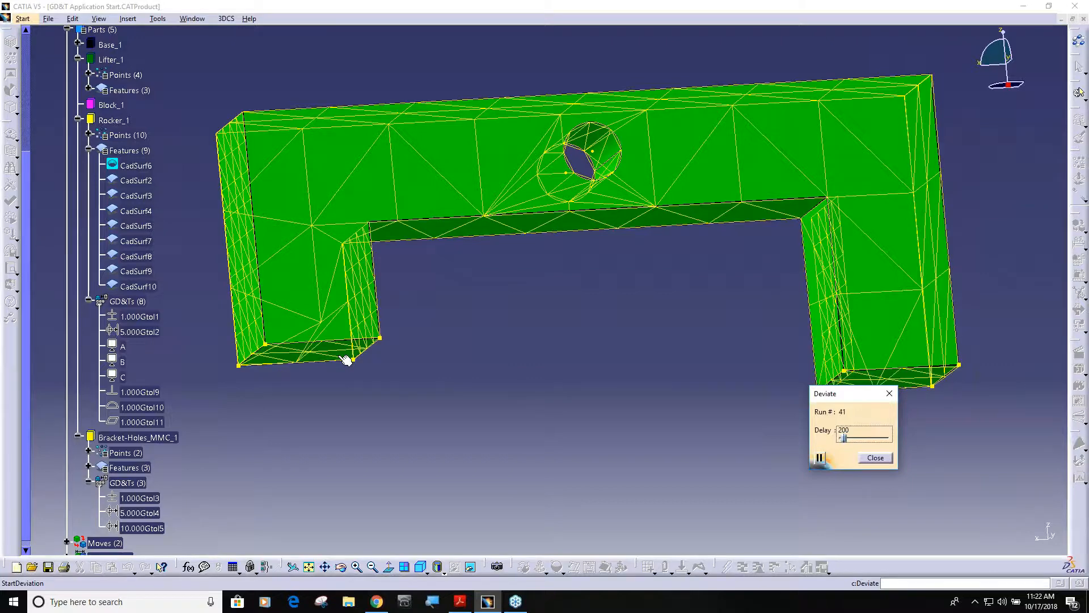
left_click(874, 458)
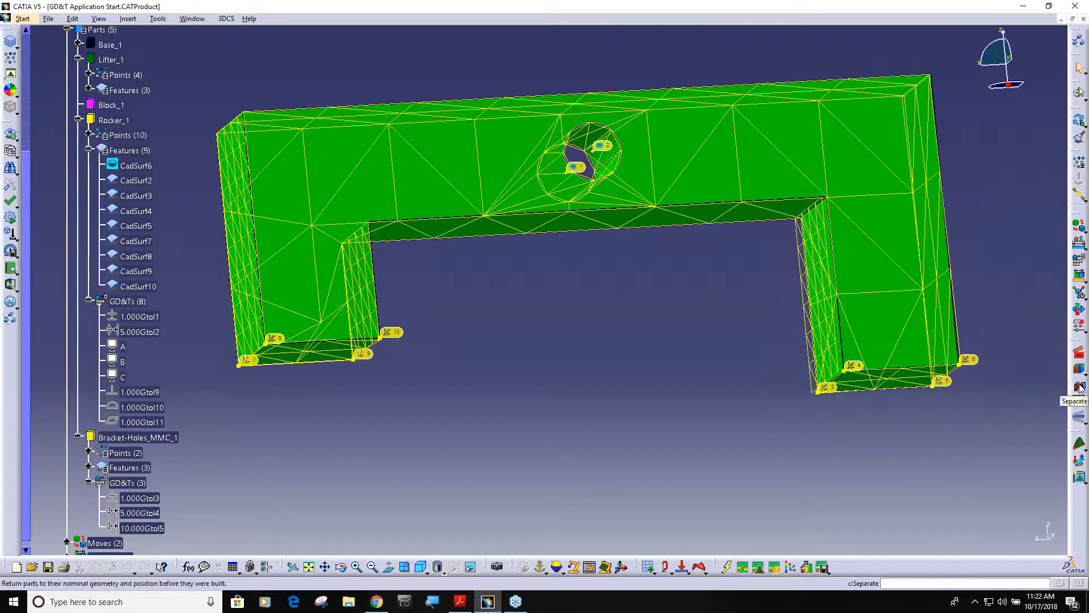
Step: Return the parts to nominal and add a new Surface Profile GD&T in the Rocker_1 GD&T list
left_click(1079, 388)
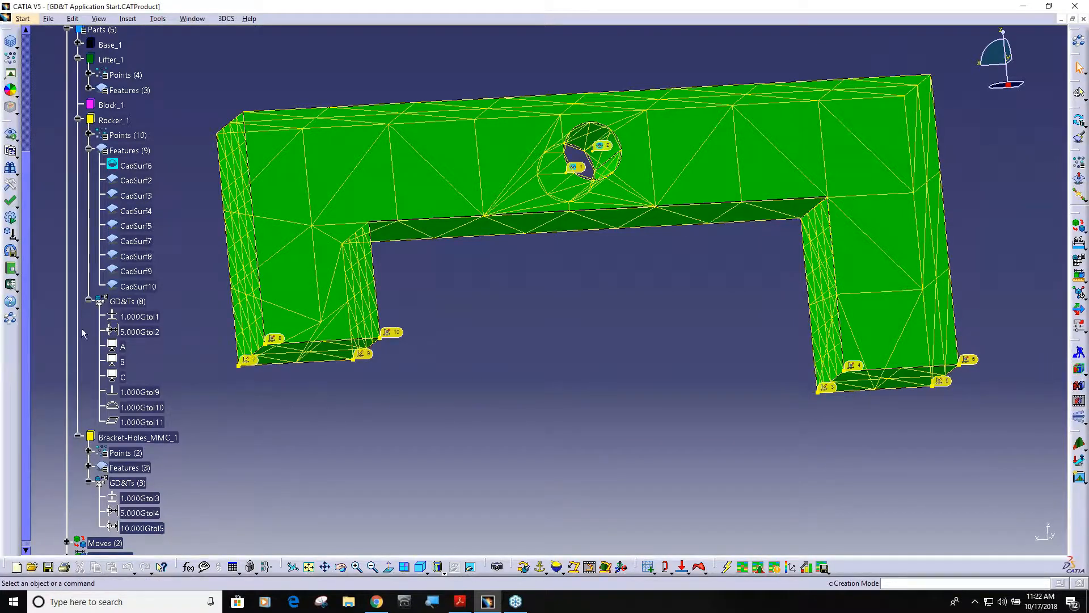
double_click(124, 304)
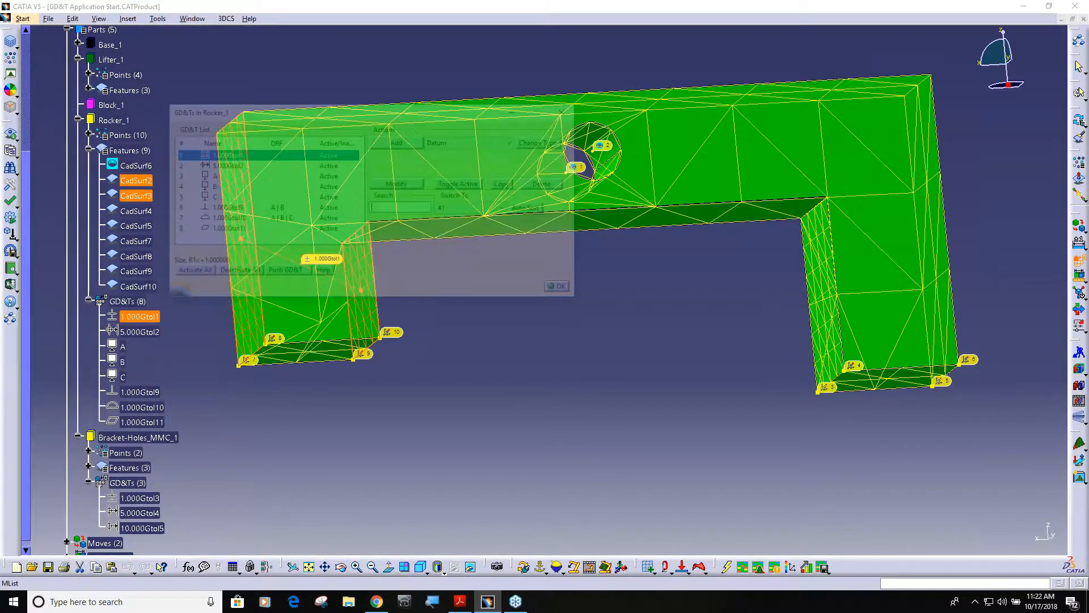
left_click(486, 148)
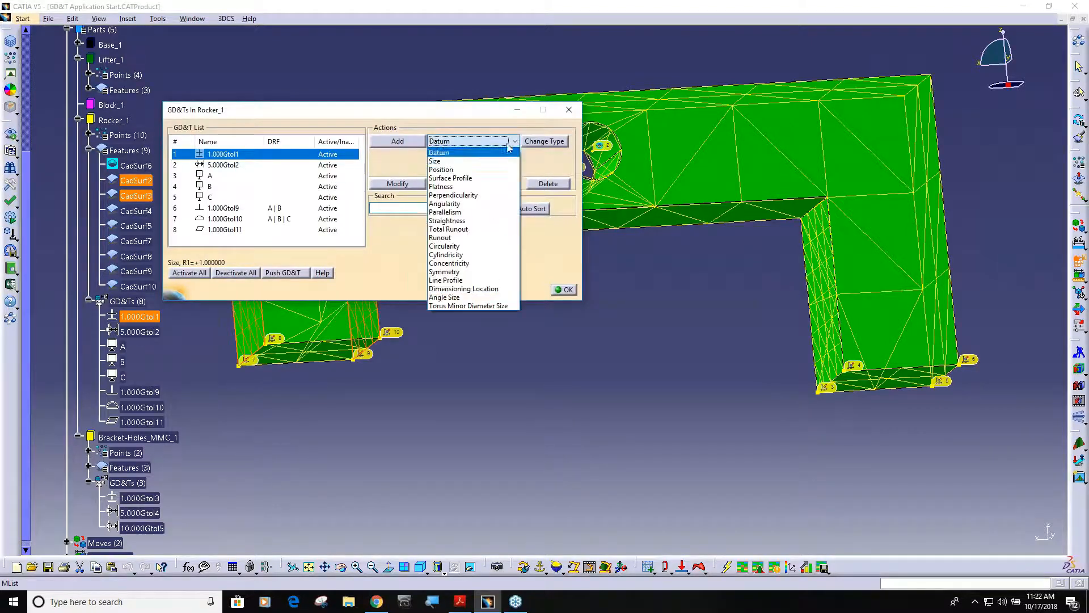
left_click(452, 175)
left_click(398, 140)
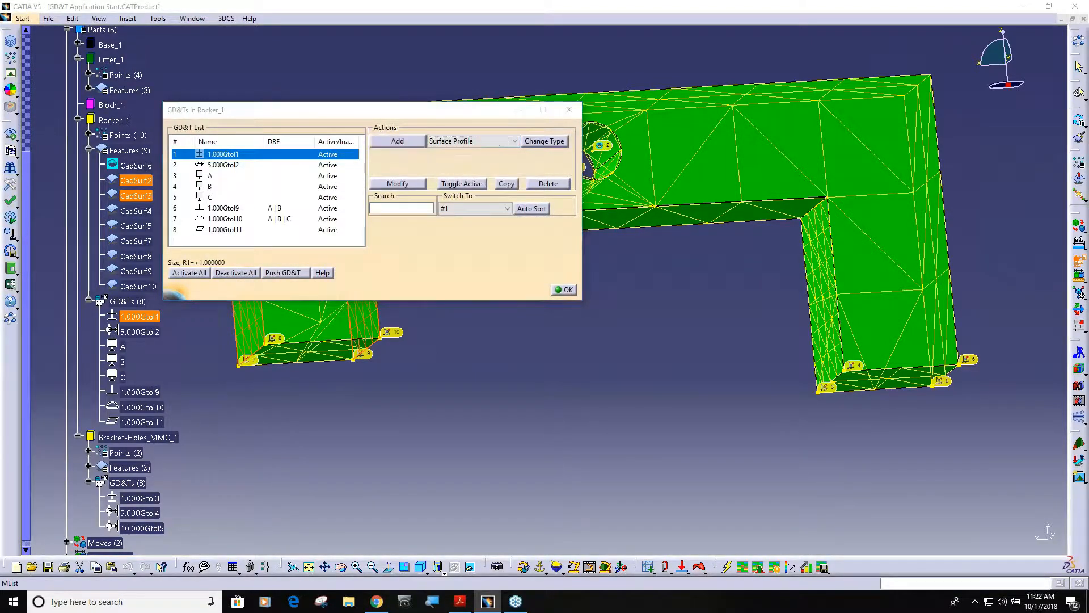
Step: Assign the legs' bottom faces CadSurf9 and CadSurf10 to a 10 mm surface profile referencing A | B | C, and close the GD&T list
left_click(99, 301)
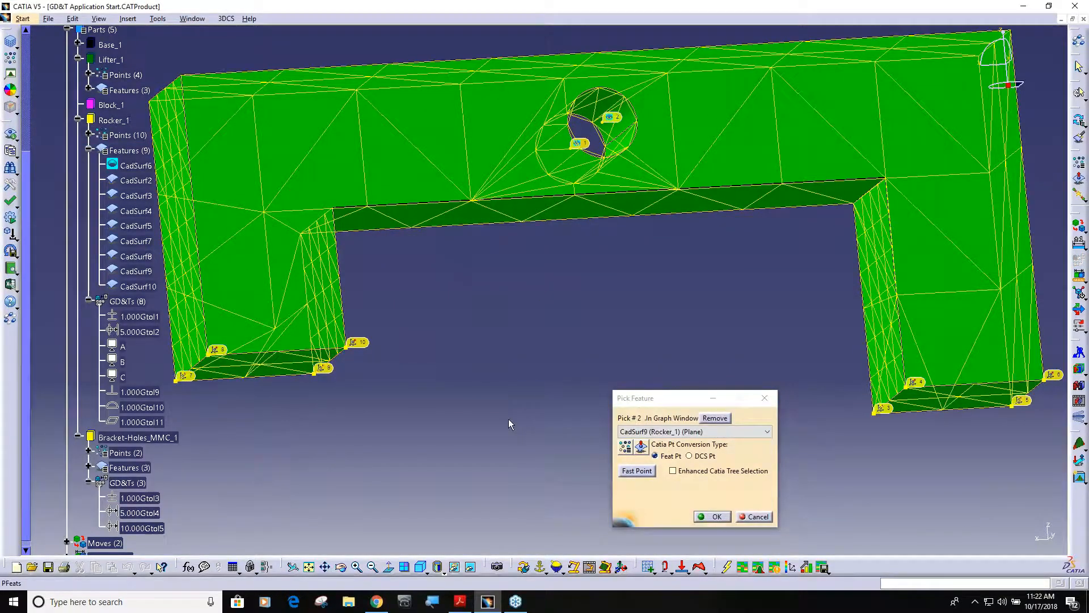
left_click(713, 517)
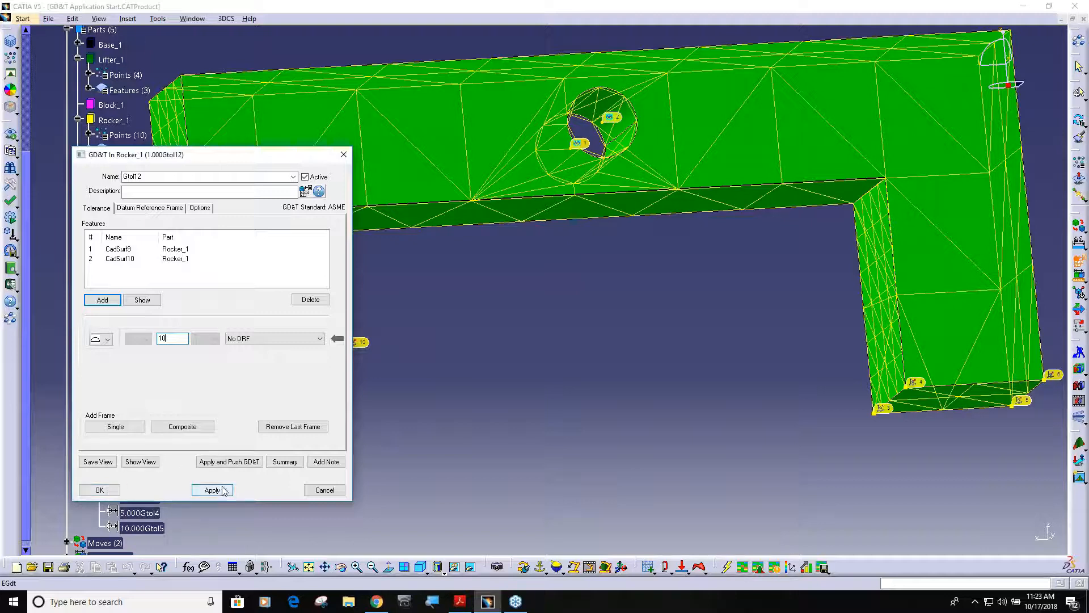
type("10")
left_click(320, 338)
left_click(250, 366)
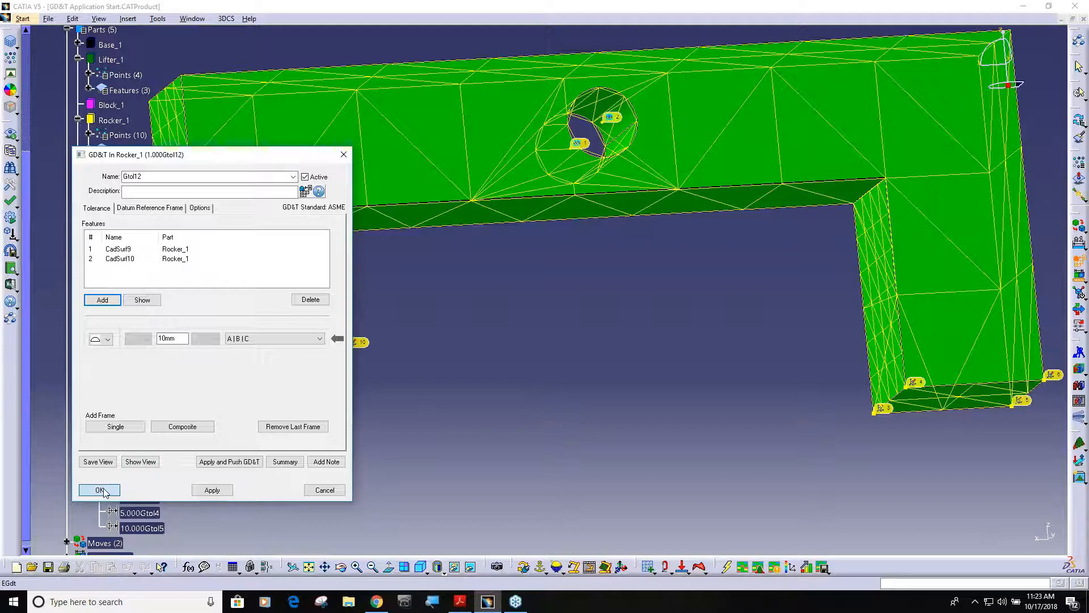
left_click(100, 491)
left_click(564, 290)
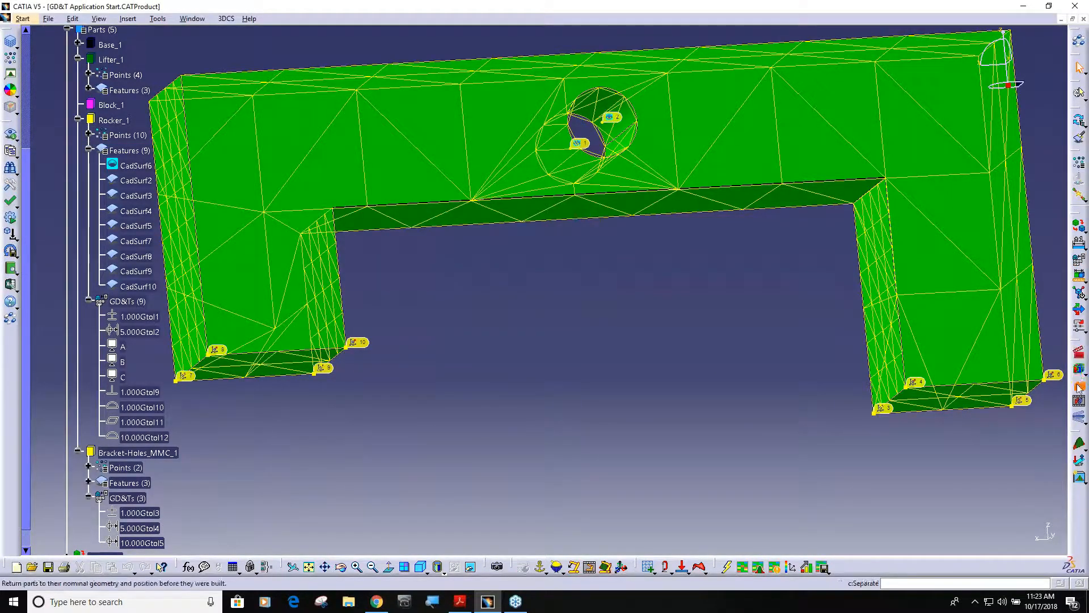
Step: Play the Deviate animation to examine the surface profile variation of the rocker legs' bottom faces
left_click(1079, 417)
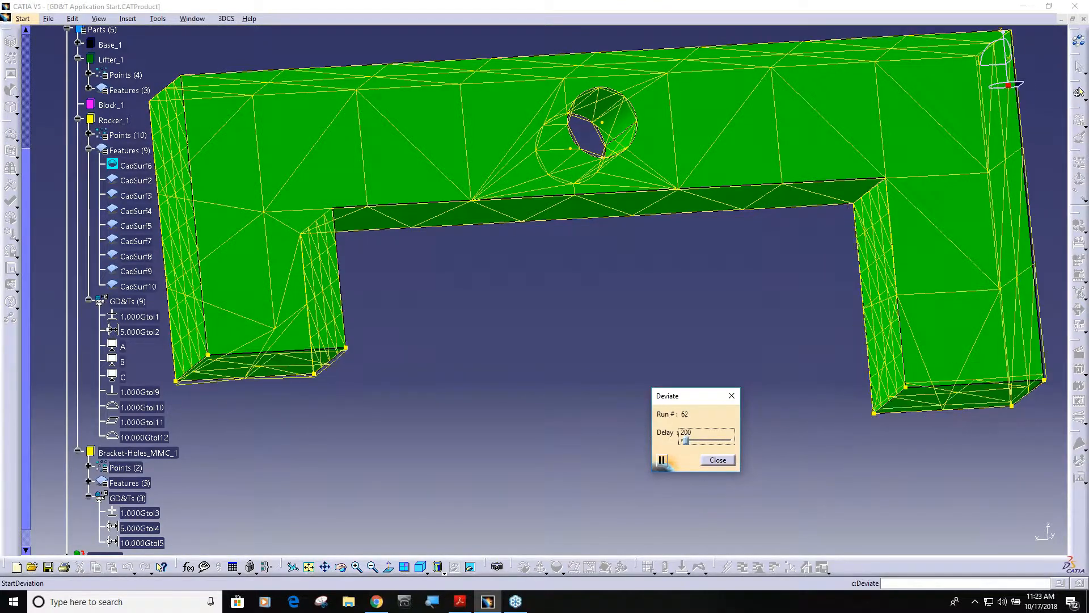
left_click(718, 460)
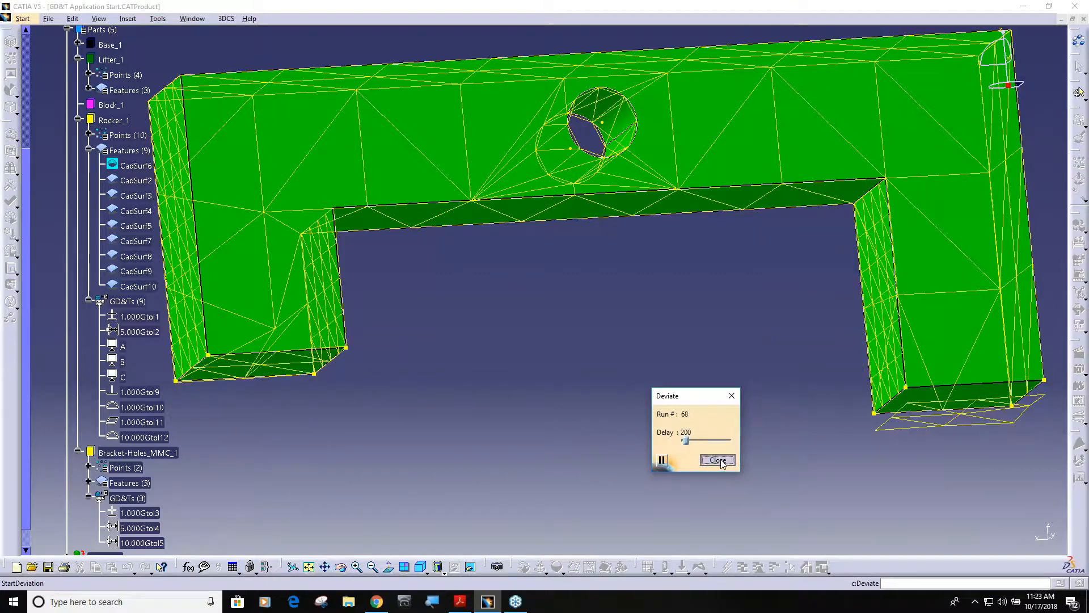
Step: Enable Group All Features in the options of the 10 mm surface profile tolerance Gtol12 and accept the change
left_click(151, 438)
double_click(151, 438)
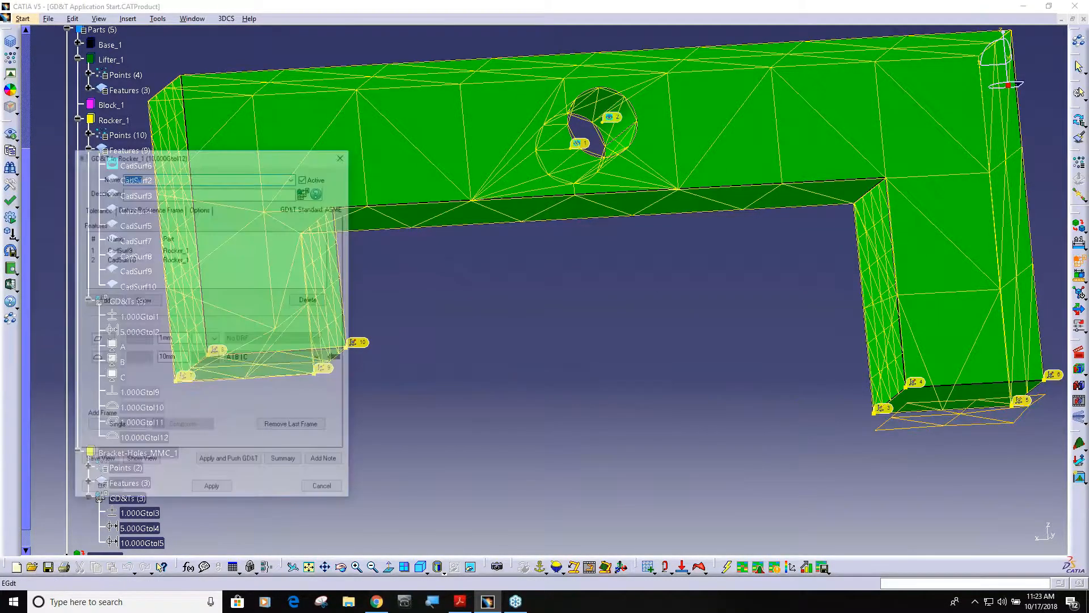
left_click(200, 208)
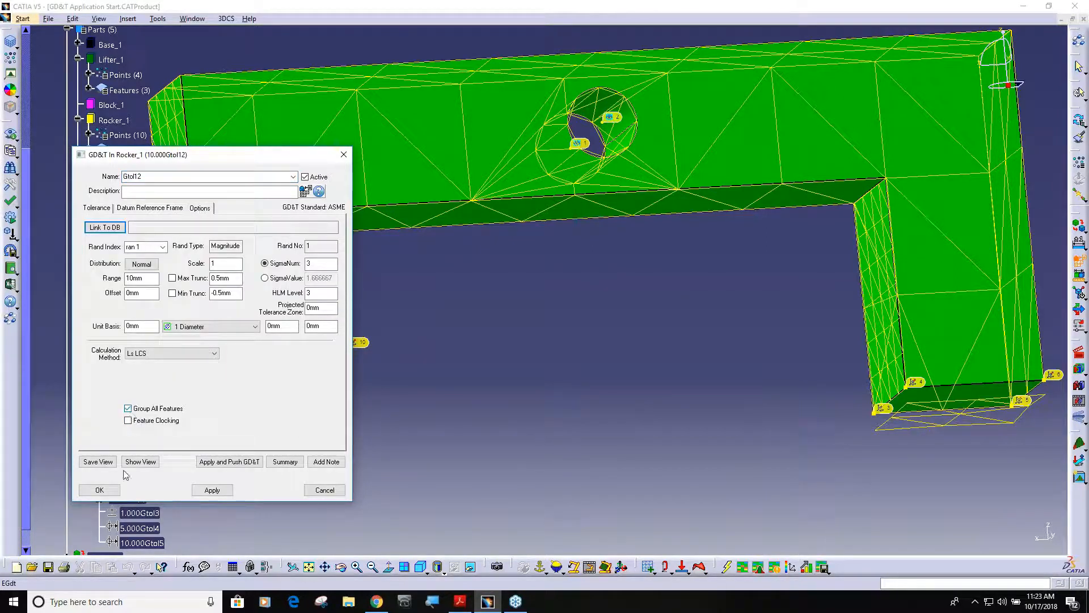
left_click(112, 491)
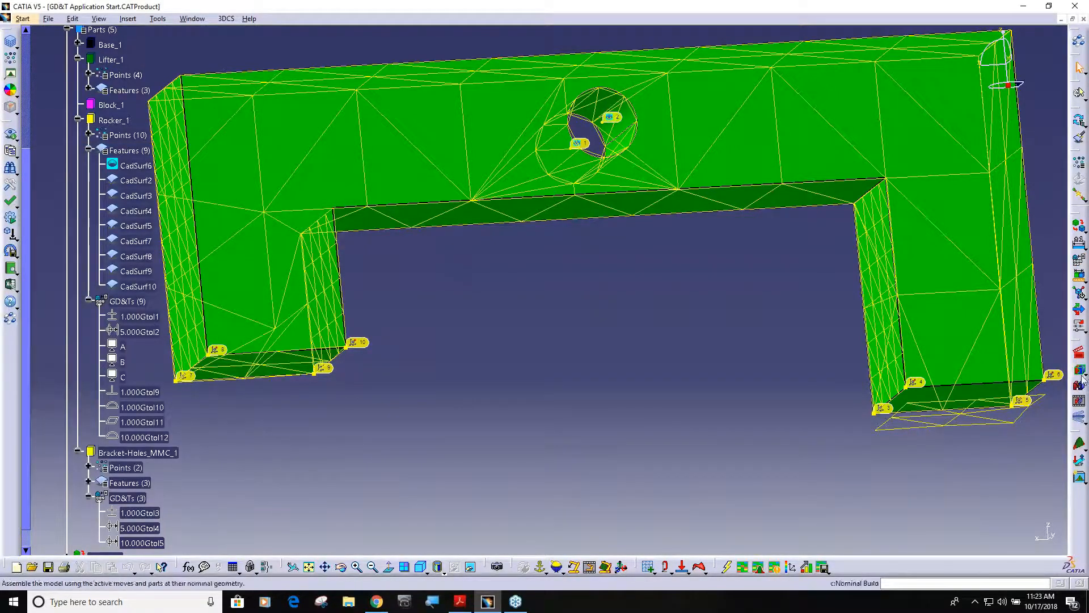
Step: Run the Deviate animation to examine how the two bottom faces vary as a group
left_click(1079, 417)
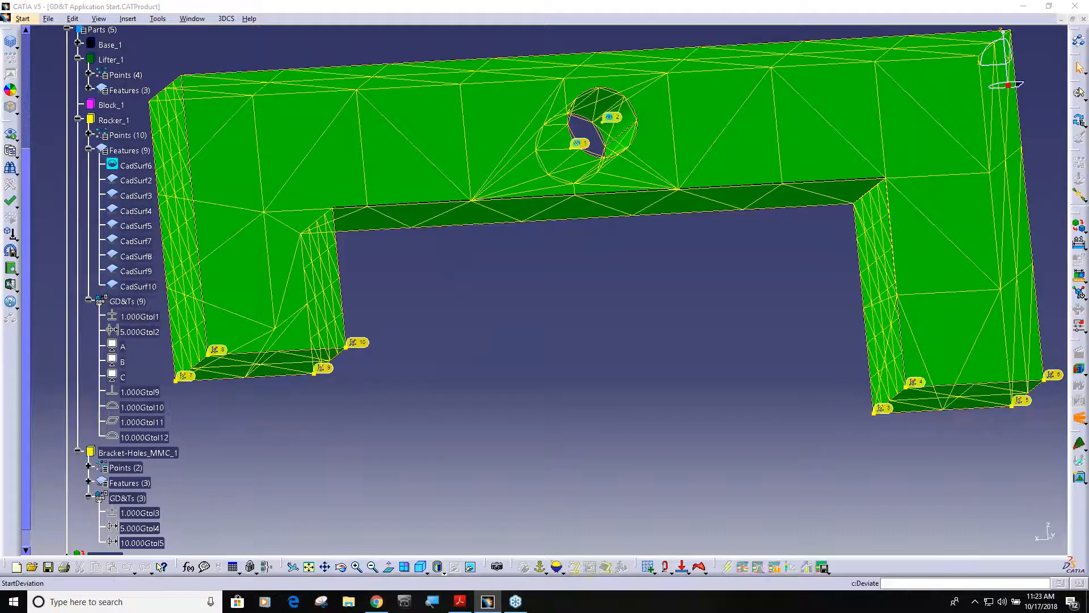